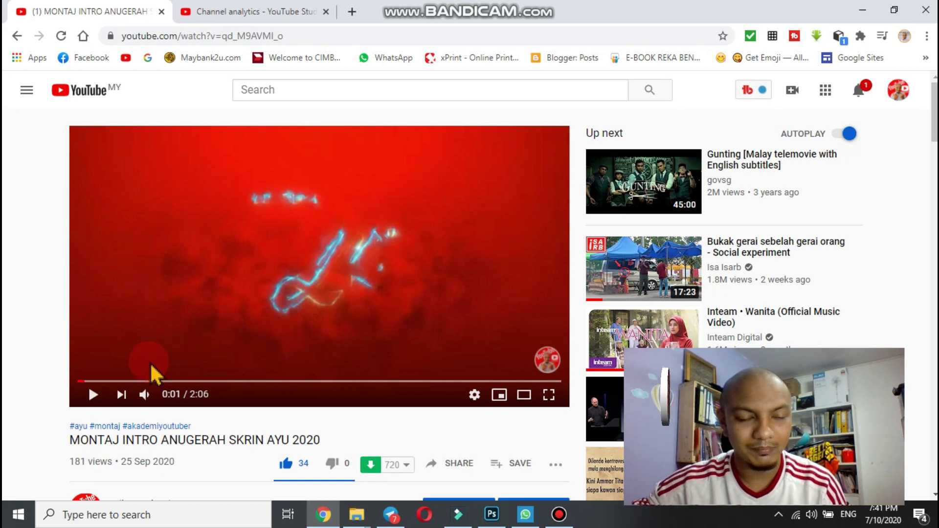
Play the opening seconds of the MONTAJ INTRO ANUGERAH SKRIN AYU 2020 video on YouTube.
{"action": "left_click", "coordinate": [141, 381]}
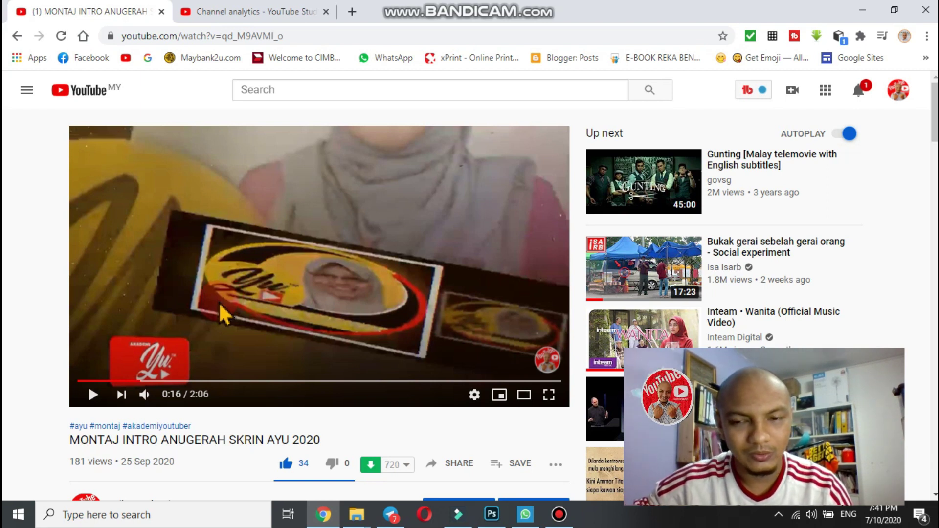
{"action": "left_click", "coordinate": [232, 323]}
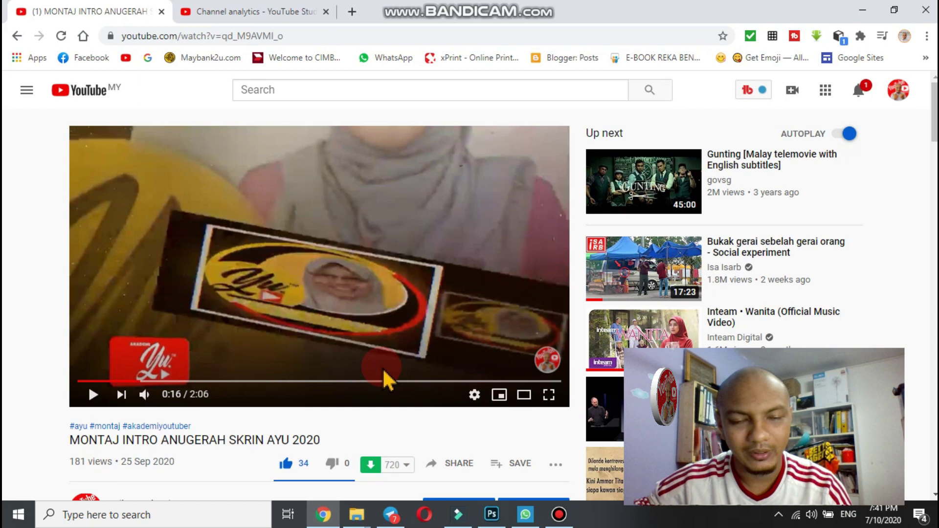
Switch to the PNG folder in File Explorer and preview the ProShow Slideshow 1 video in VLC.
{"action": "left_click", "coordinate": [361, 515]}
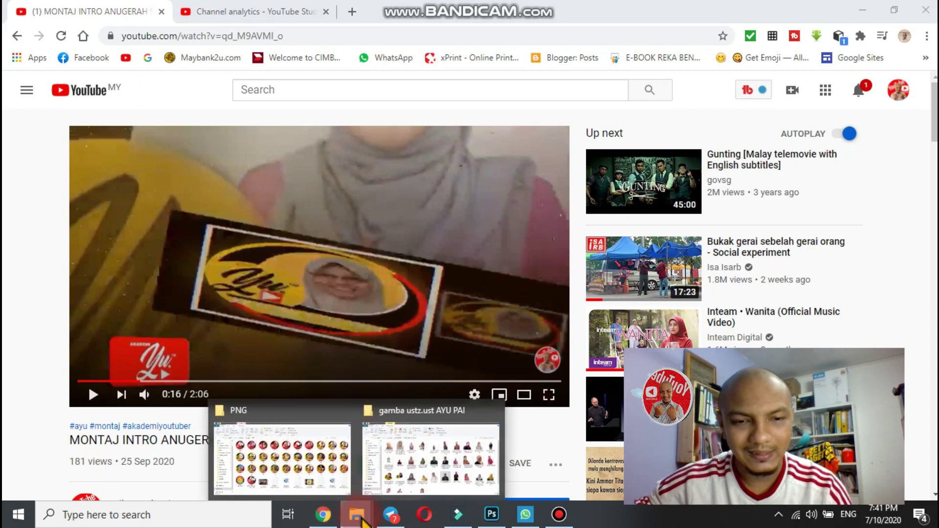
{"action": "left_click", "coordinate": [326, 458]}
{"action": "left_click", "coordinate": [339, 421]}
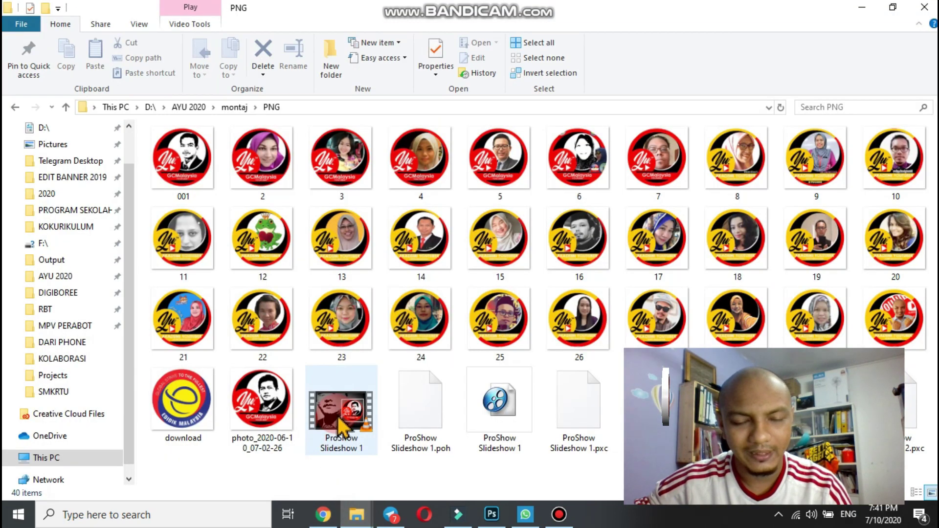
{"action": "double_click", "coordinate": [330, 426]}
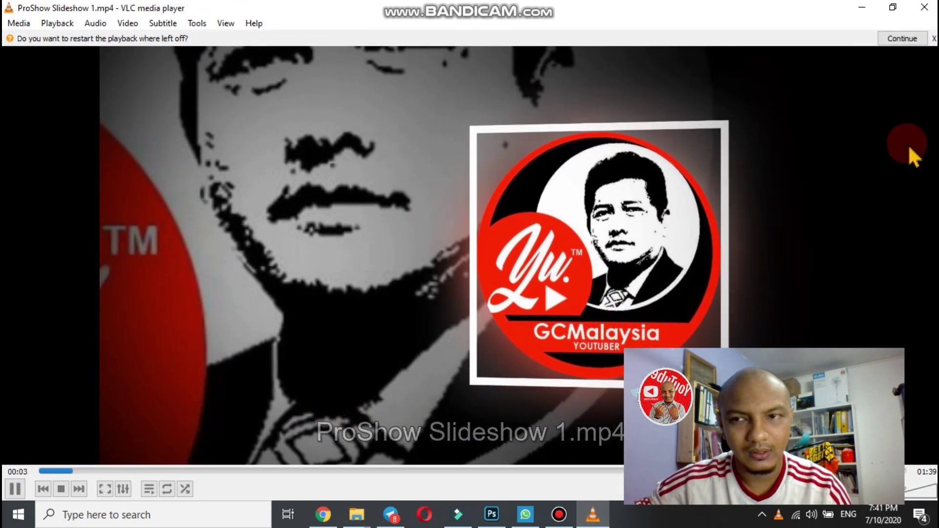
{"action": "left_click", "coordinate": [930, 14]}
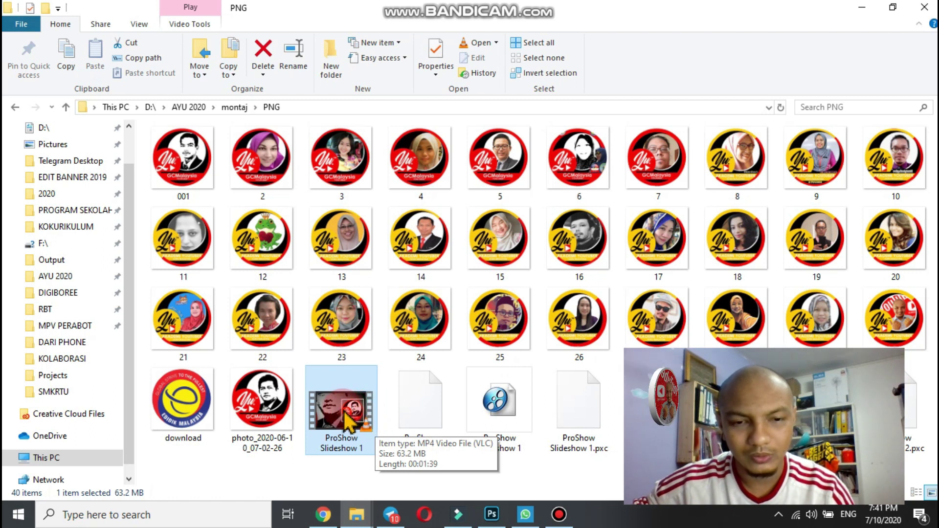
Add the ProShow Slideshow 1 video to the start of the Filmora timeline and play its opening.
{"action": "left_click_drag", "start_coordinate": [345, 419], "coordinate": [319, 404]}
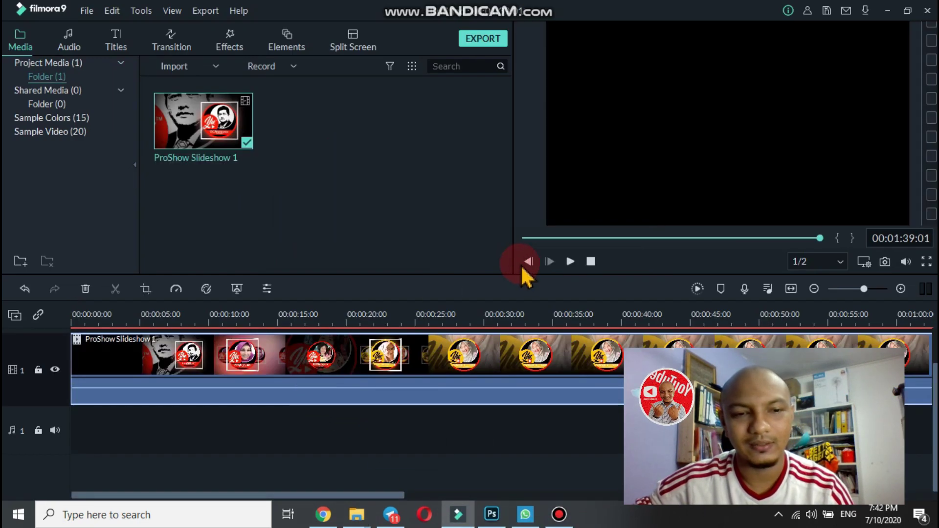
{"action": "left_click", "coordinate": [571, 262]}
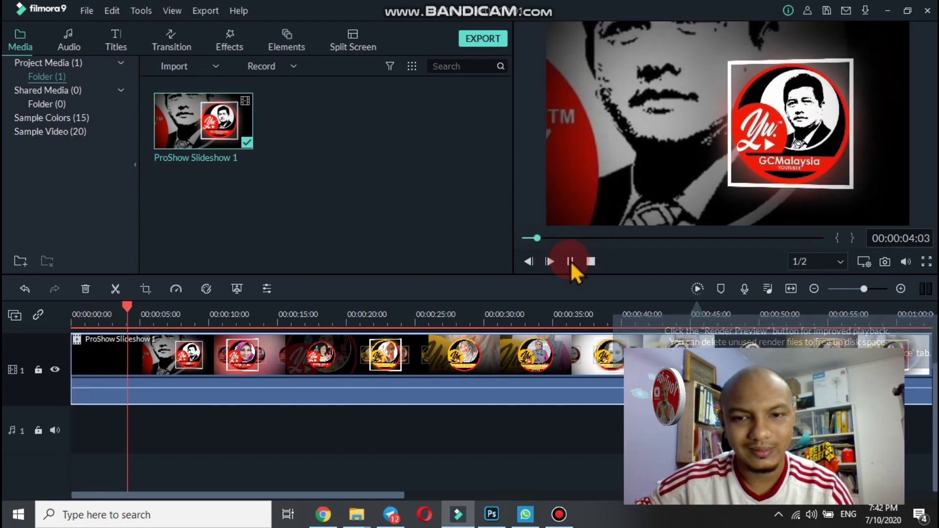
{"action": "left_click", "coordinate": [571, 265]}
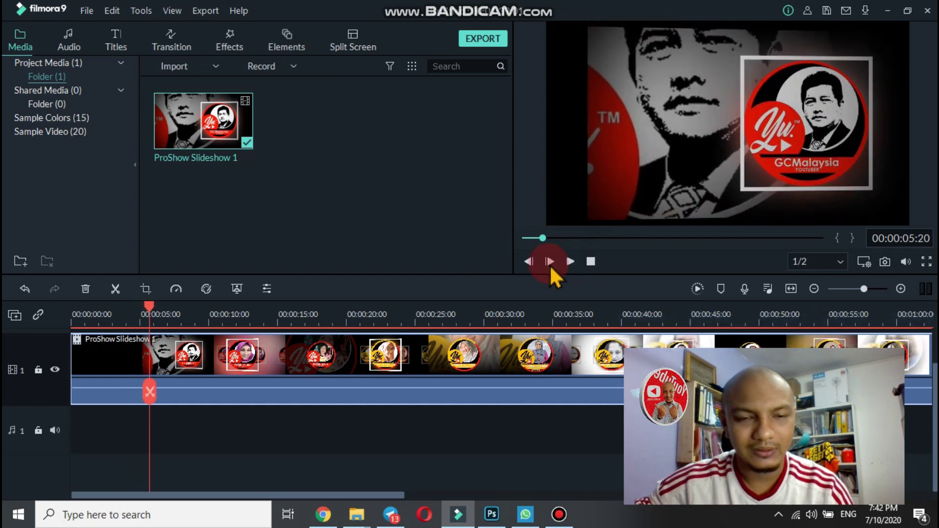
Set the speed of the ProShow Slideshow 1 clip to 3.00.
{"action": "right_click", "coordinate": [324, 351]}
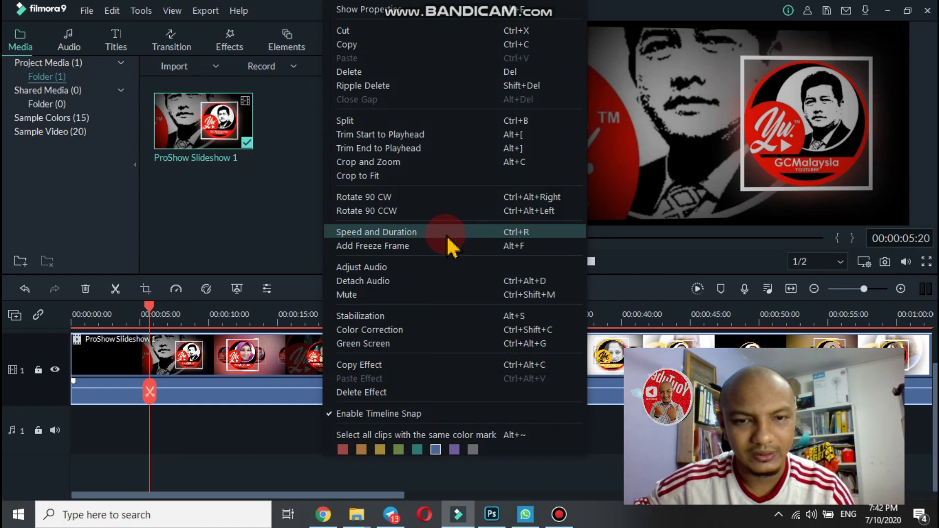
{"action": "left_click", "coordinate": [377, 232]}
{"action": "double_click", "coordinate": [592, 174]}
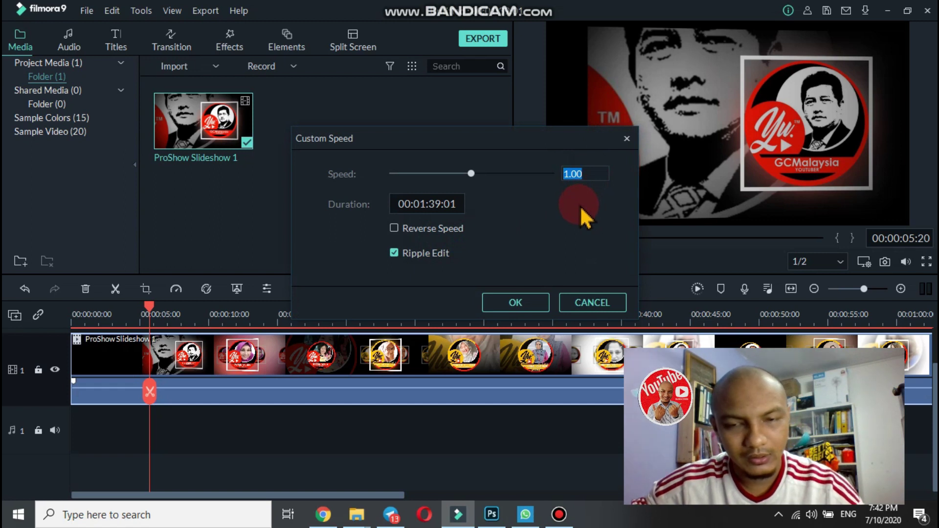
{"action": "left_click", "coordinate": [518, 306]}
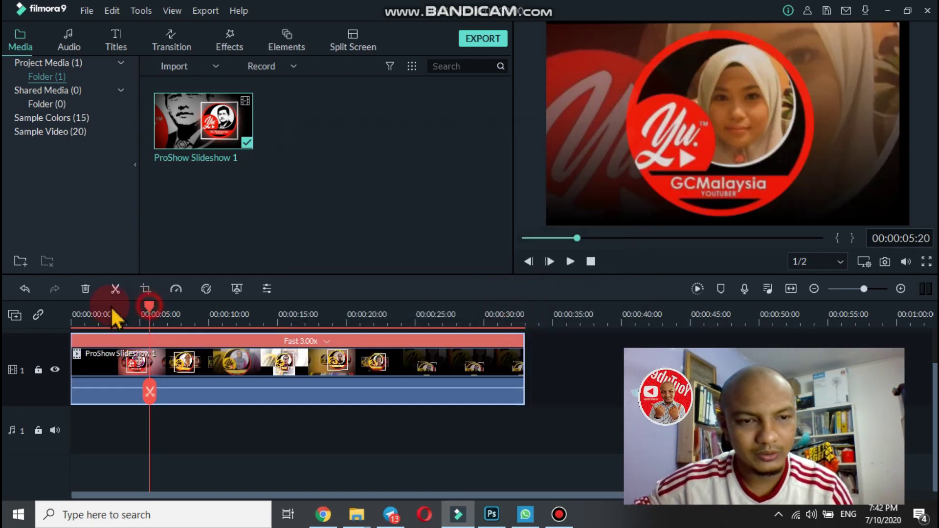
Play the sped-up slideshow clip from the beginning to check its pace.
{"action": "left_click", "coordinate": [72, 315]}
{"action": "left_click", "coordinate": [570, 261]}
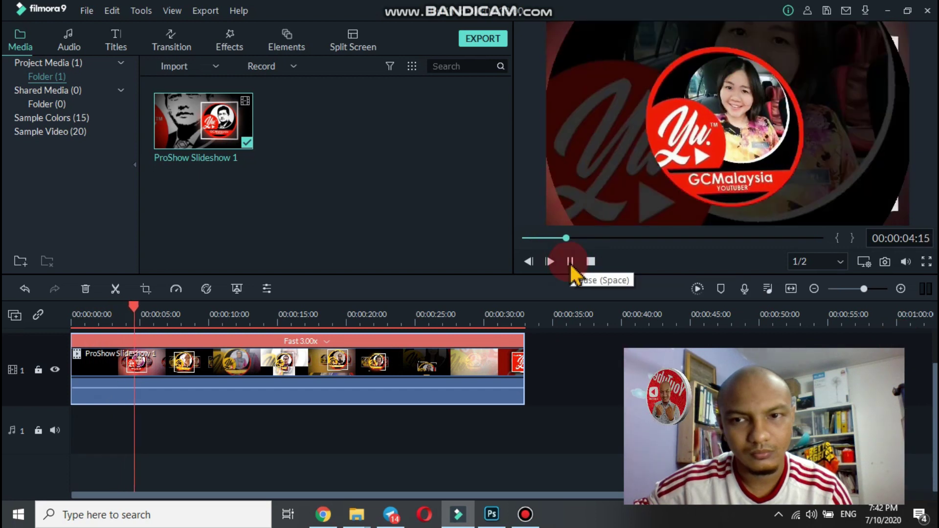
{"action": "left_click", "coordinate": [571, 267]}
{"action": "left_click", "coordinate": [373, 237]}
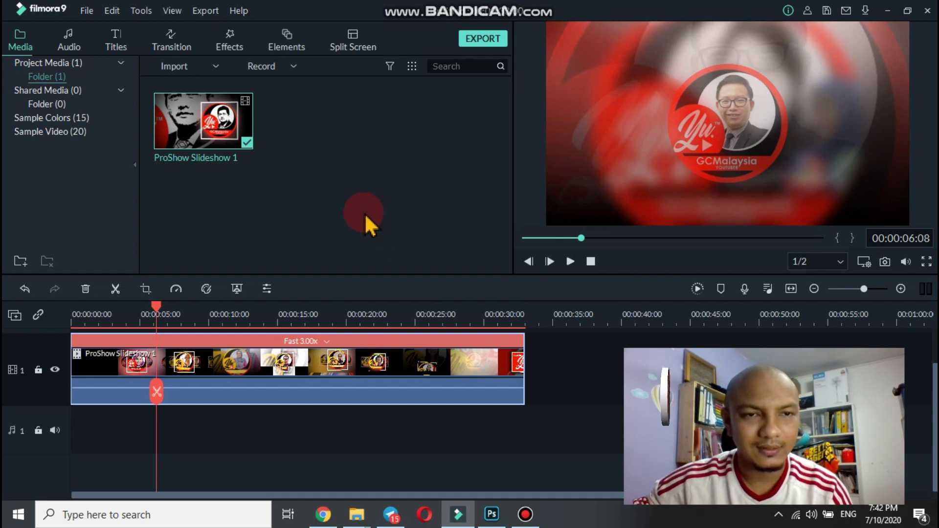
{"action": "left_click", "coordinate": [380, 364]}
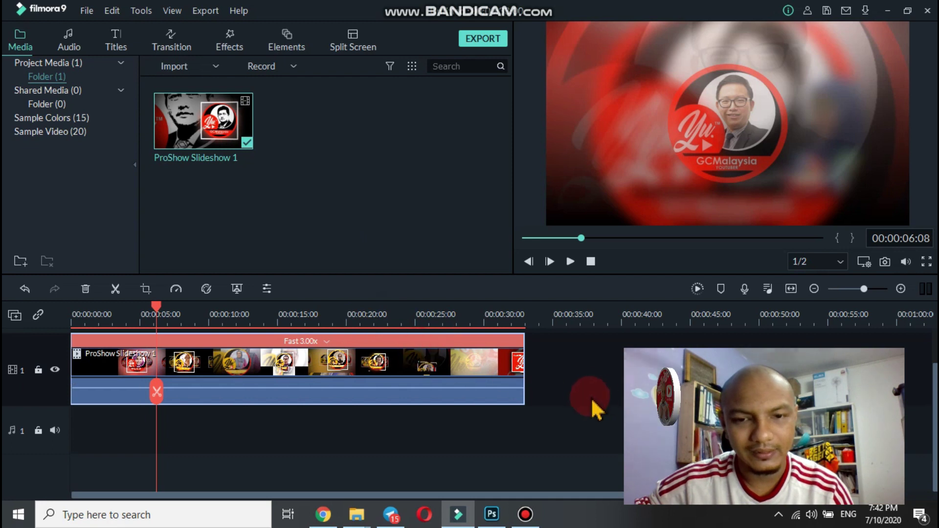
Add the ProShow Slideshow 1 video from the kelas folder in File Explorer directly after the first clip on the Filmora timeline.
{"action": "left_click", "coordinate": [392, 456]}
{"action": "mouse_move", "coordinate": [357, 513]}
{"action": "left_click", "coordinate": [304, 460]}
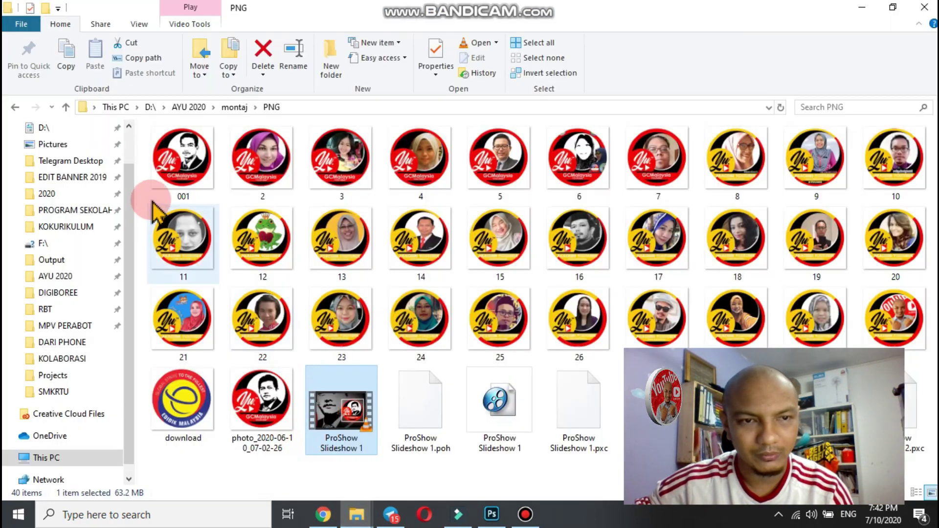
{"action": "left_click", "coordinate": [65, 107]}
{"action": "double_click", "coordinate": [169, 158]}
{"action": "scroll", "coordinate": [340, 277], "scroll_direction": "down", "scroll_amount": 5}
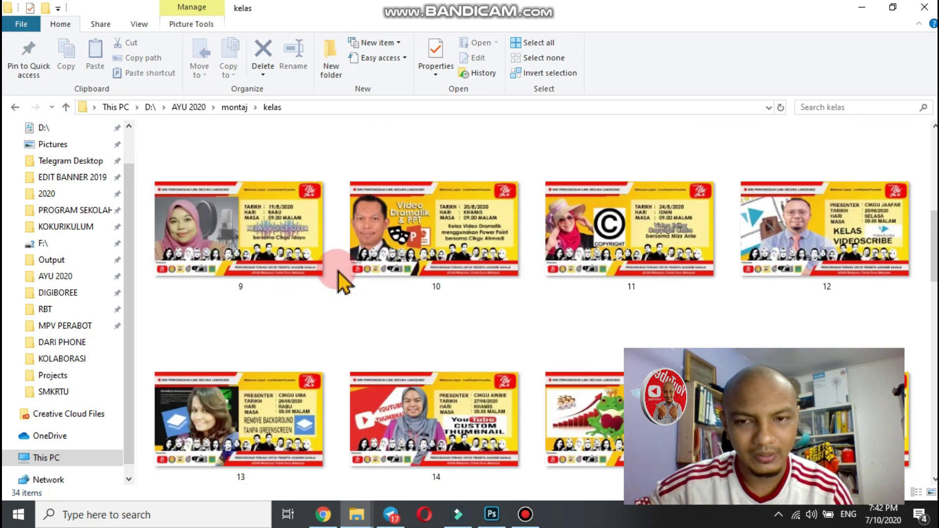
{"action": "scroll", "coordinate": [342, 284], "scroll_direction": "down", "scroll_amount": 5}
{"action": "left_click_drag", "start_coordinate": [685, 271], "coordinate": [451, 211]}
{"action": "left_click_drag", "start_coordinate": [308, 155], "coordinate": [538, 376]}
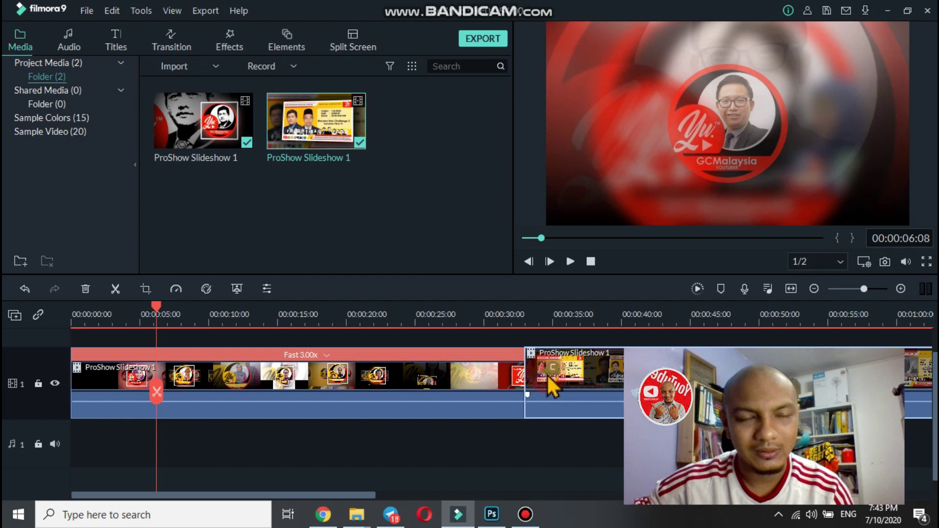
Set the speed of the second slideshow clip to 3.
{"action": "left_click", "coordinate": [557, 354]}
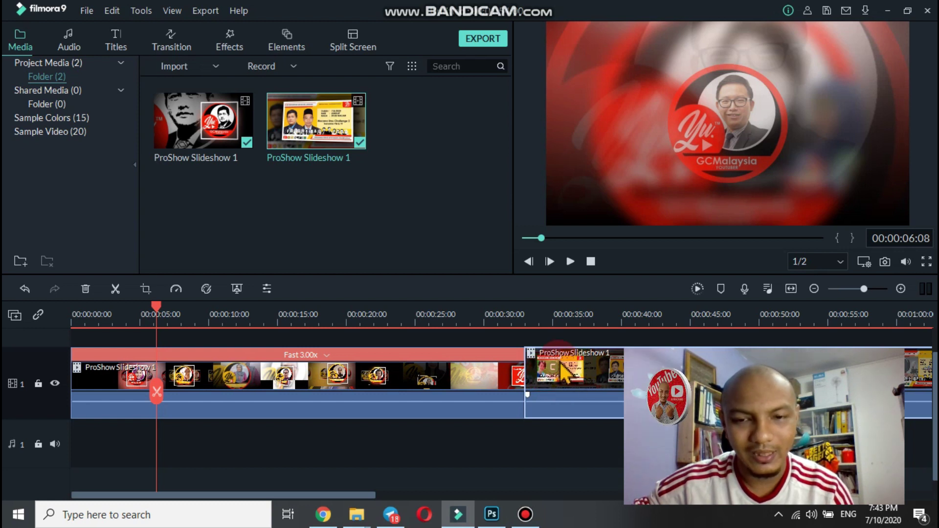
{"action": "right_click", "coordinate": [561, 373]}
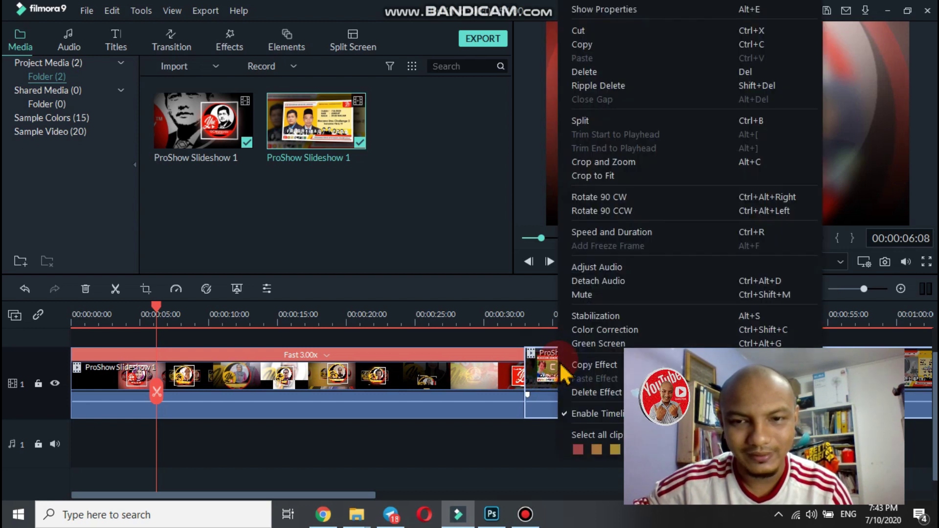
{"action": "left_click", "coordinate": [632, 240]}
{"action": "left_click", "coordinate": [572, 169]}
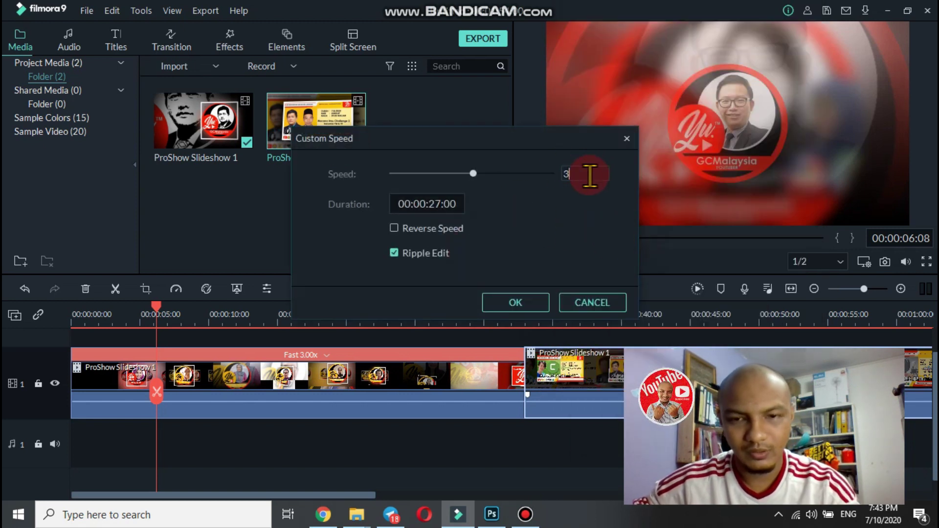
{"action": "left_click", "coordinate": [535, 307]}
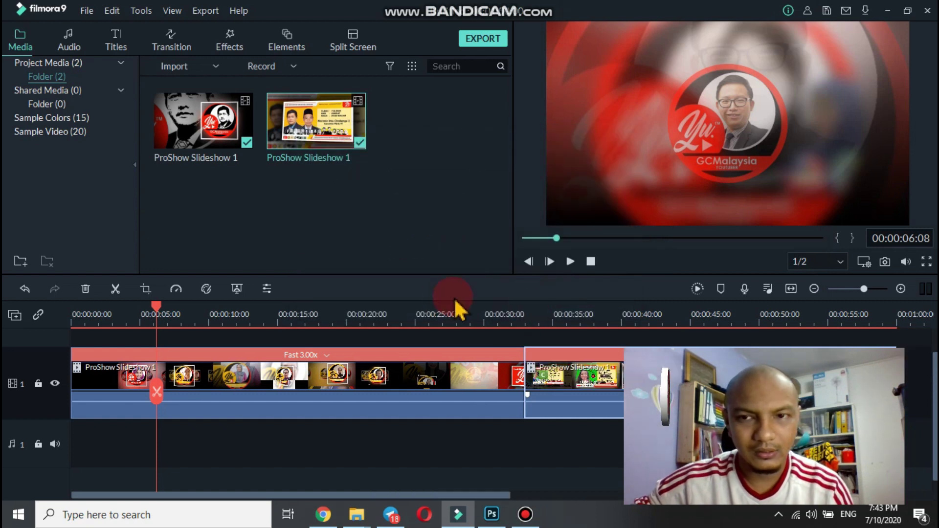
Add the Chromatic Aberration favorite effect on a track above the clips at the start of the timeline.
{"action": "scroll", "coordinate": [415, 433], "scroll_direction": "up", "scroll_amount": 1}
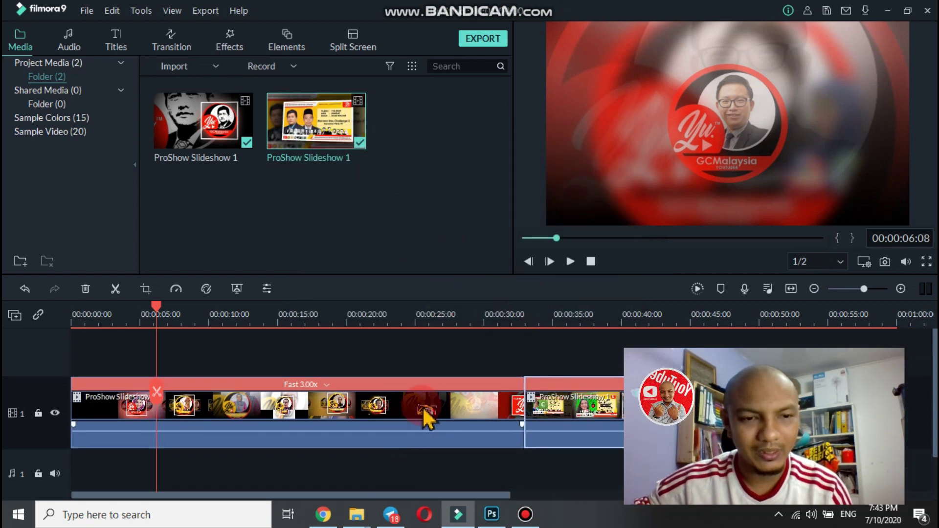
{"action": "left_click", "coordinate": [234, 45]}
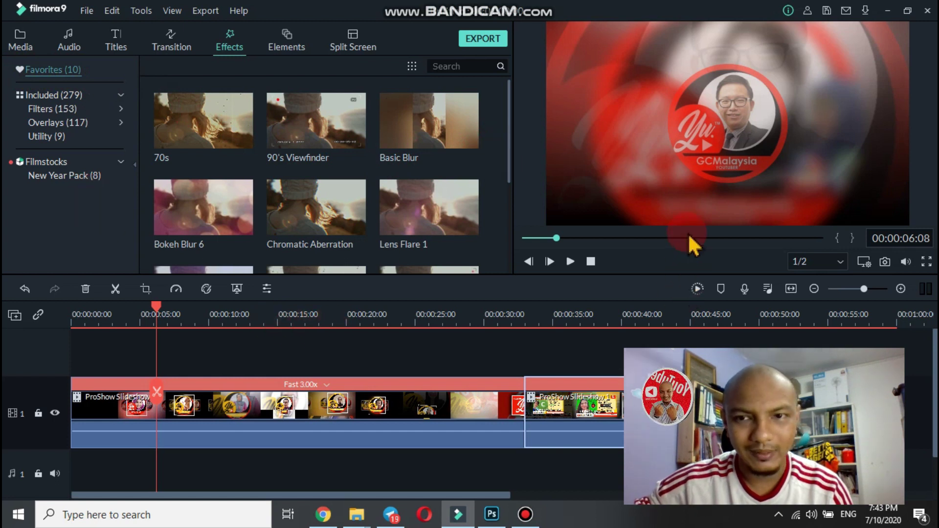
{"action": "left_click_drag", "start_coordinate": [147, 323], "coordinate": [67, 321]}
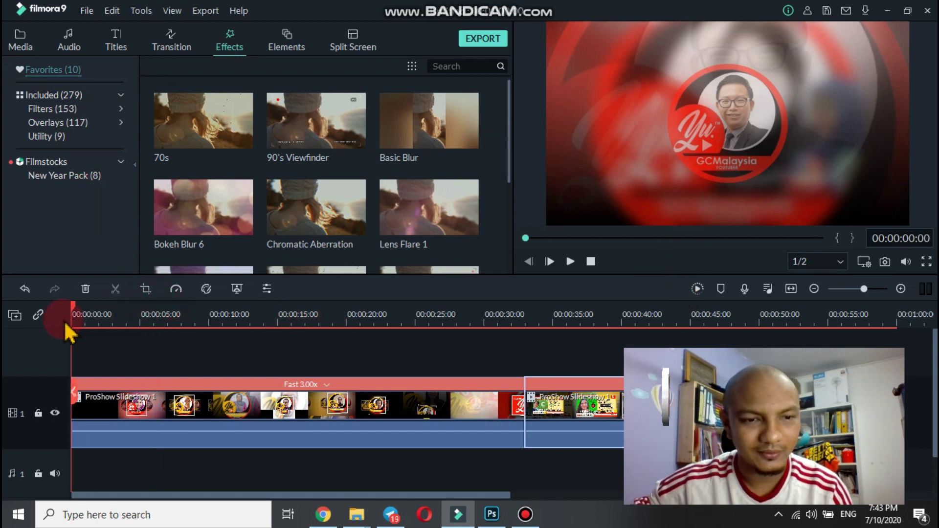
{"action": "left_click", "coordinate": [570, 262]}
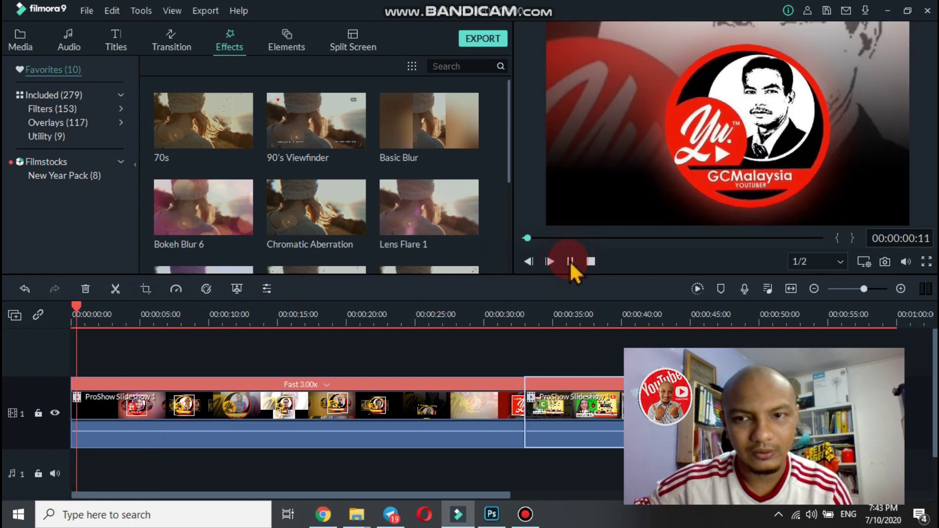
{"action": "left_click", "coordinate": [570, 261]}
{"action": "scroll", "coordinate": [448, 238], "scroll_direction": "down", "scroll_amount": 10}
{"action": "scroll", "coordinate": [446, 237], "scroll_direction": "up", "scroll_amount": 10}
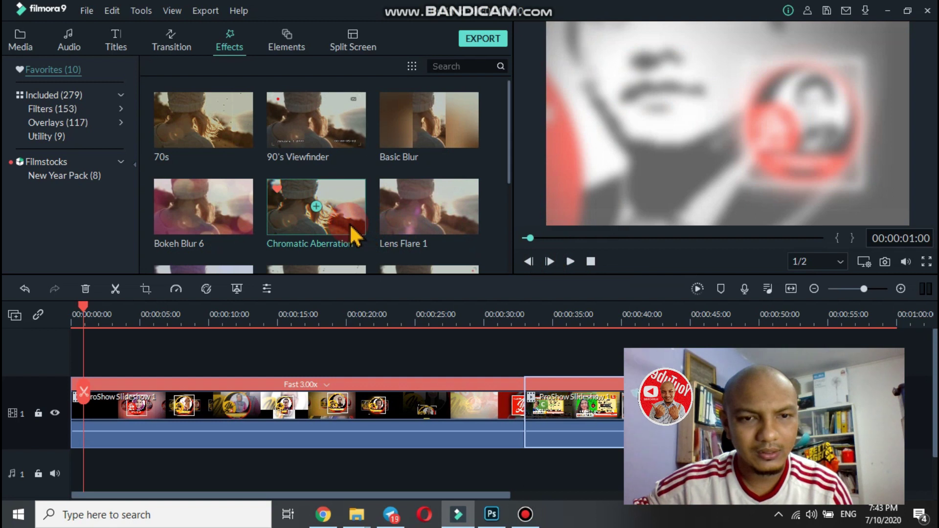
{"action": "left_click_drag", "start_coordinate": [351, 234], "coordinate": [68, 345]}
Play the timeline from the start to preview the Chromatic Aberration effect.
{"action": "left_click_drag", "start_coordinate": [83, 314], "coordinate": [69, 316]}
{"action": "left_click", "coordinate": [569, 261]}
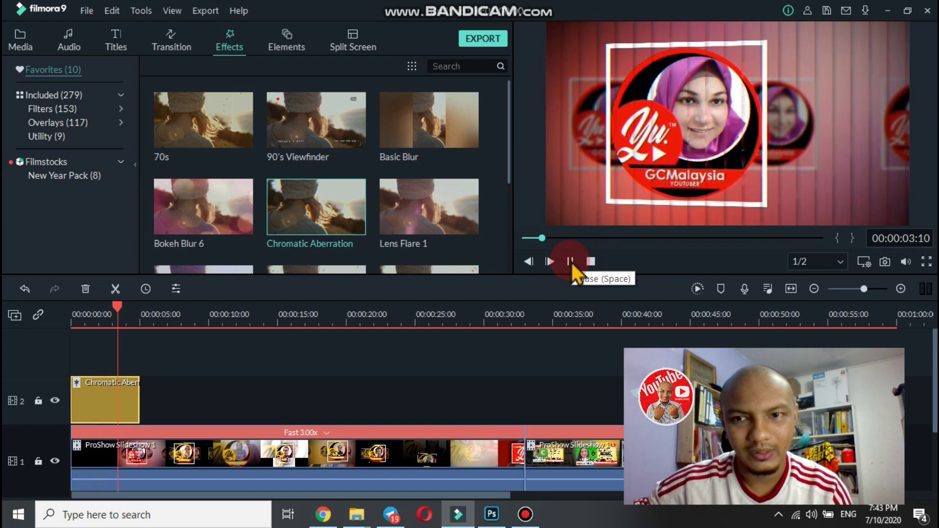
{"action": "left_click", "coordinate": [571, 261]}
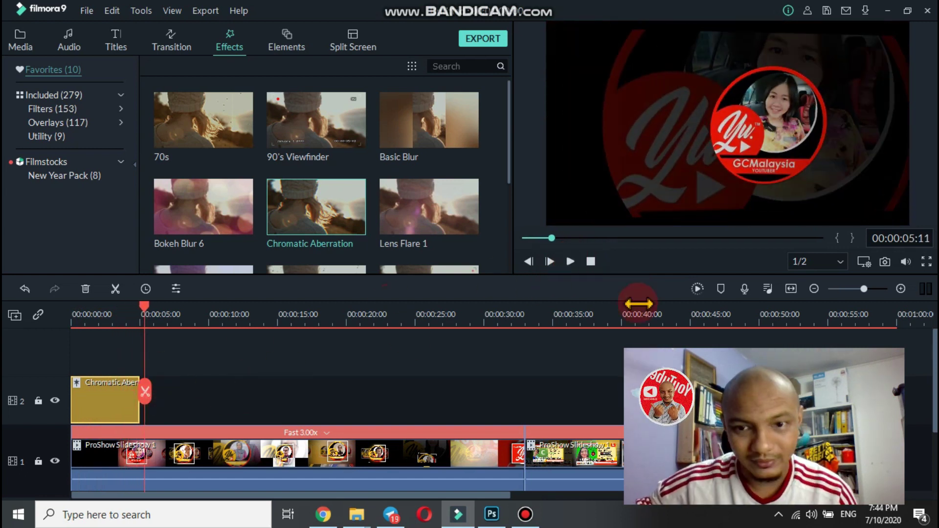
Extend the Chromatic Aberration effect to the end of the second clip and play back the result.
{"action": "left_click_drag", "start_coordinate": [772, 311], "coordinate": [288, 319]}
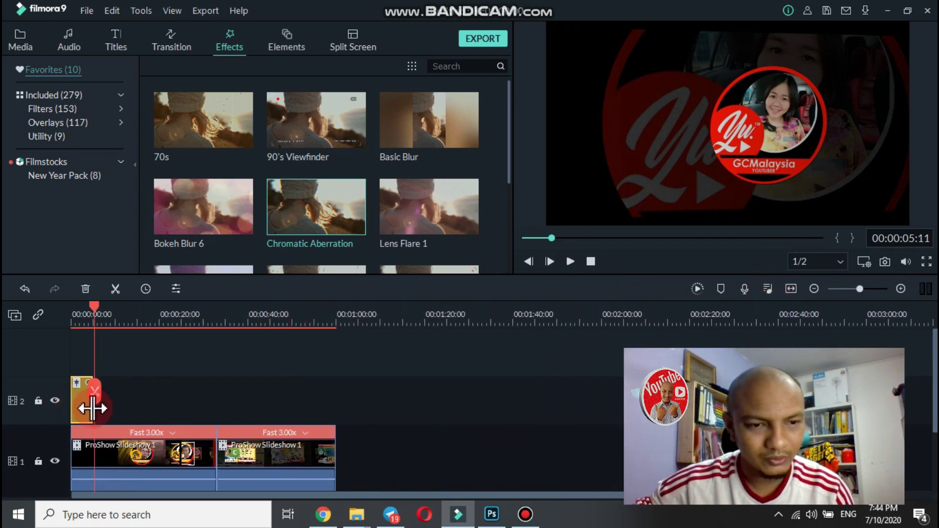
{"action": "left_click_drag", "start_coordinate": [93, 410], "coordinate": [335, 398]}
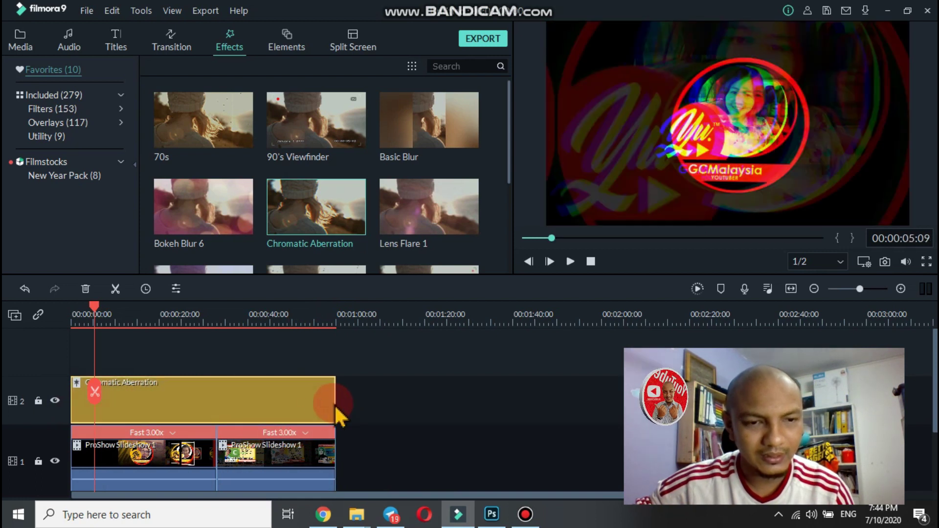
{"action": "left_click", "coordinate": [573, 263]}
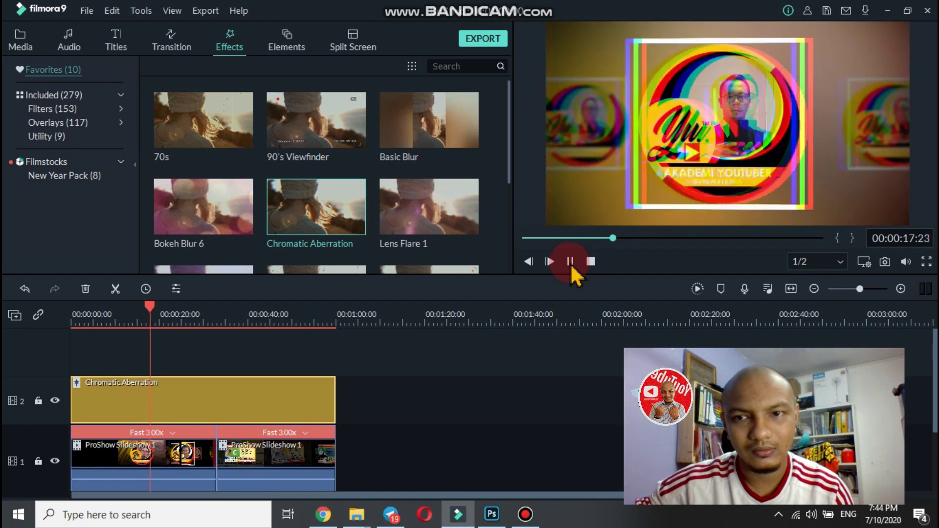
{"action": "left_click", "coordinate": [571, 261]}
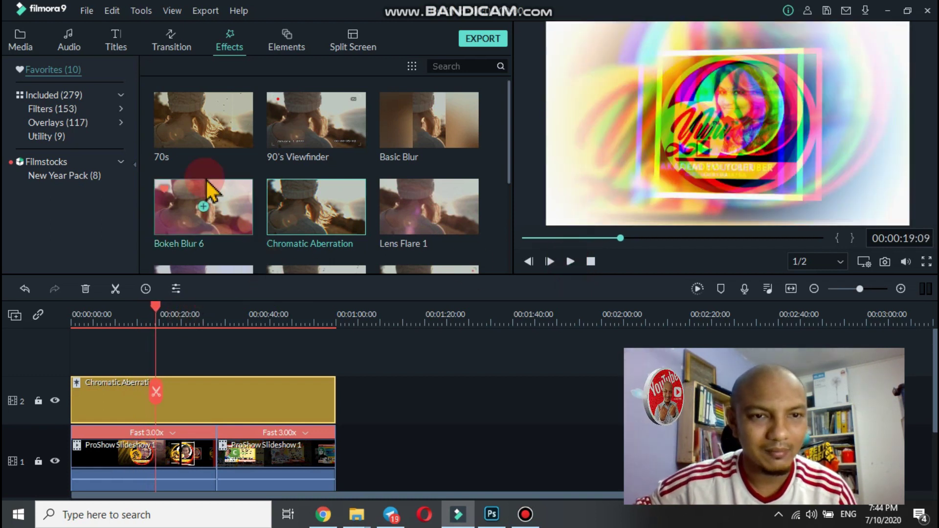
Add the 70s effect above Chromatic Aberration, stretch it across both clips, and play it from near the start.
{"action": "left_click_drag", "start_coordinate": [221, 142], "coordinate": [75, 357]}
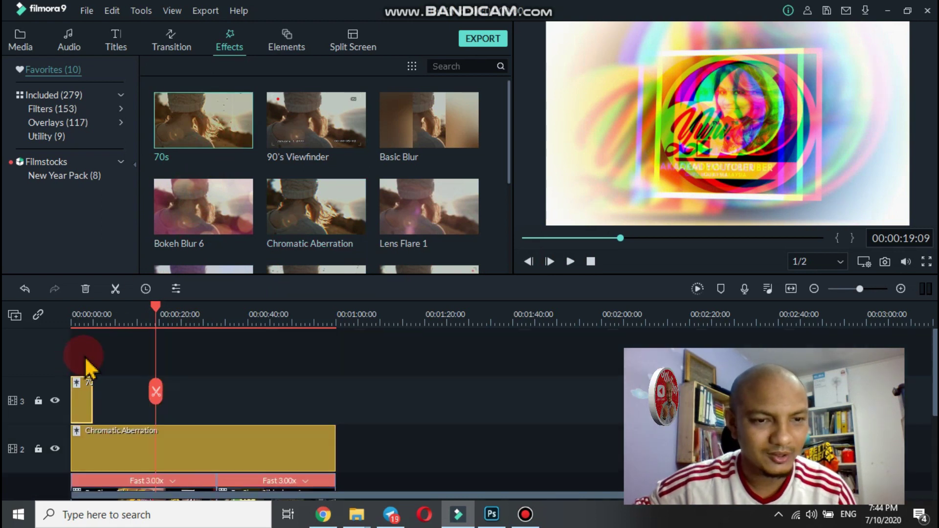
{"action": "left_click_drag", "start_coordinate": [93, 389], "coordinate": [335, 406]}
{"action": "left_click_drag", "start_coordinate": [156, 316], "coordinate": [77, 333]}
{"action": "left_click", "coordinate": [549, 264]}
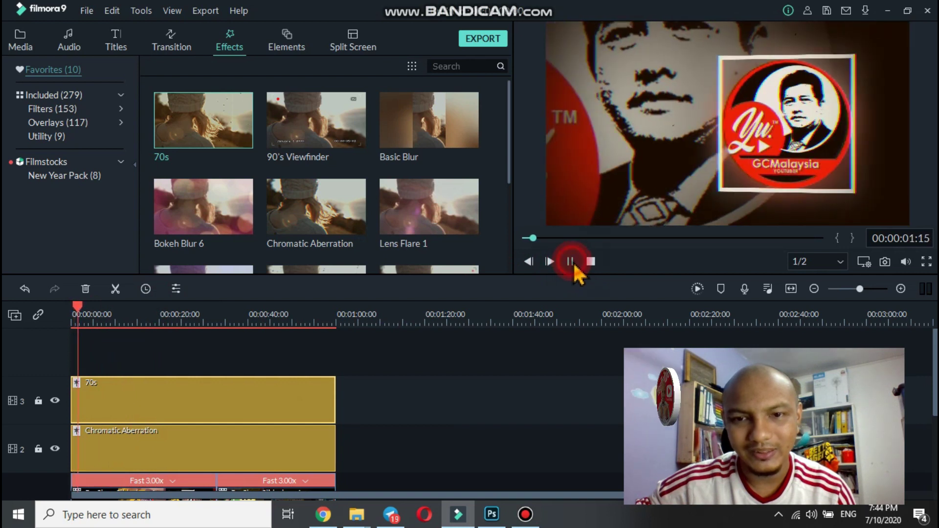
Set the 70s effect's alpha to 50 and play back the result from the start.
{"action": "left_click", "coordinate": [572, 263]}
{"action": "left_click", "coordinate": [153, 400]}
{"action": "double_click", "coordinate": [153, 400]}
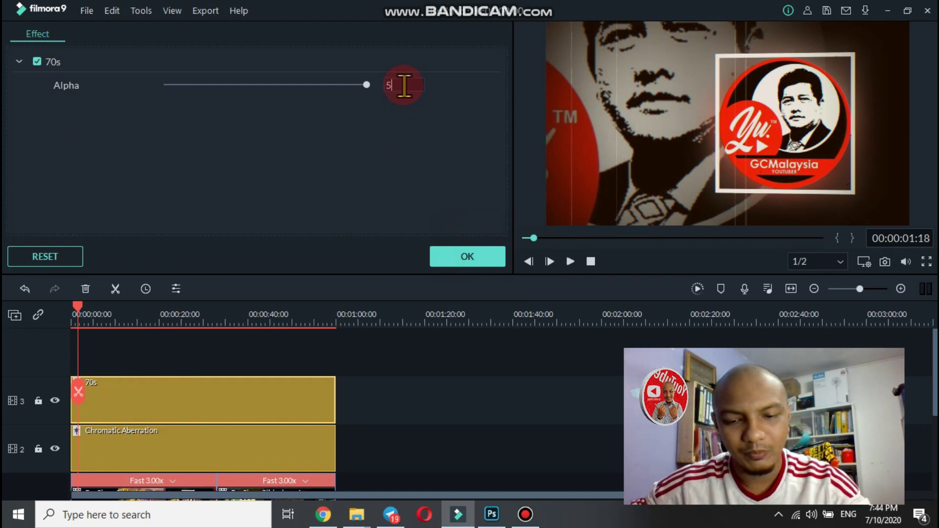
{"action": "left_click", "coordinate": [404, 88]}
{"action": "type", "text": "50"}
{"action": "key", "text": "Return"}
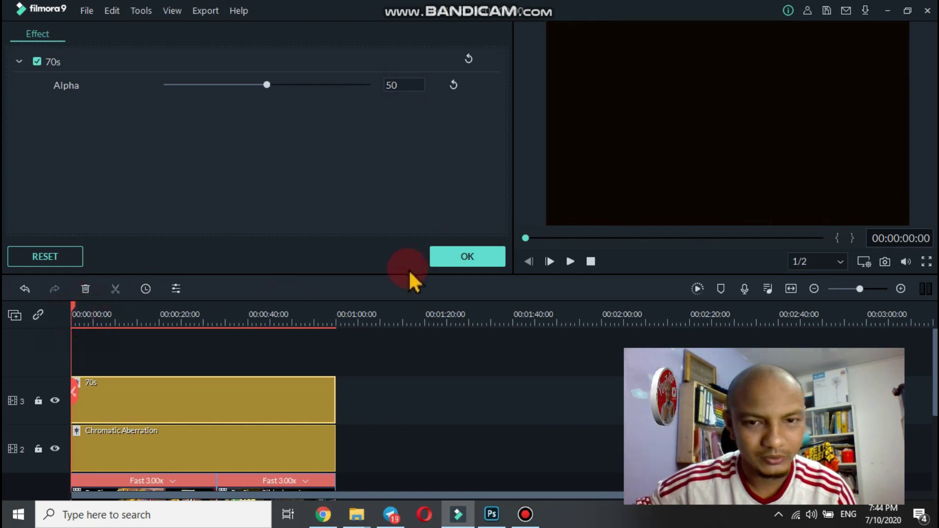
{"action": "left_click", "coordinate": [464, 258]}
{"action": "left_click", "coordinate": [563, 262]}
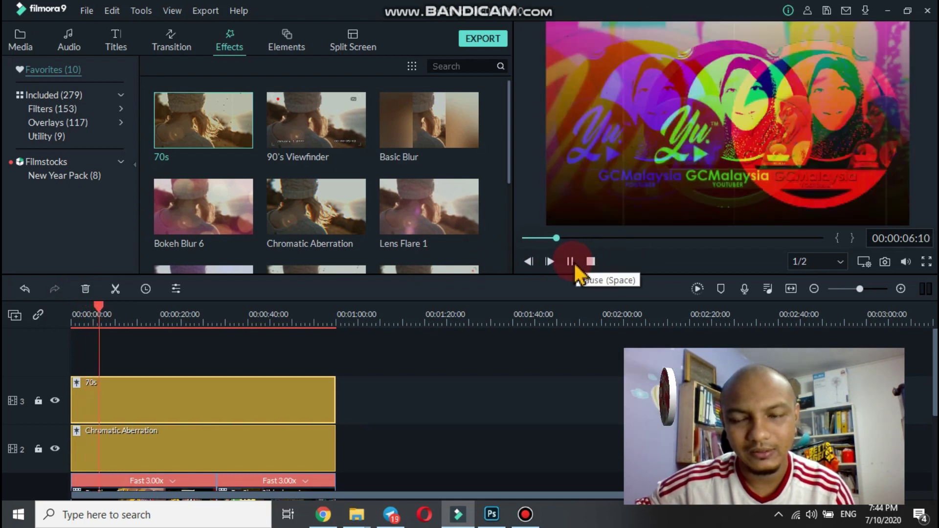
{"action": "left_click", "coordinate": [573, 264]}
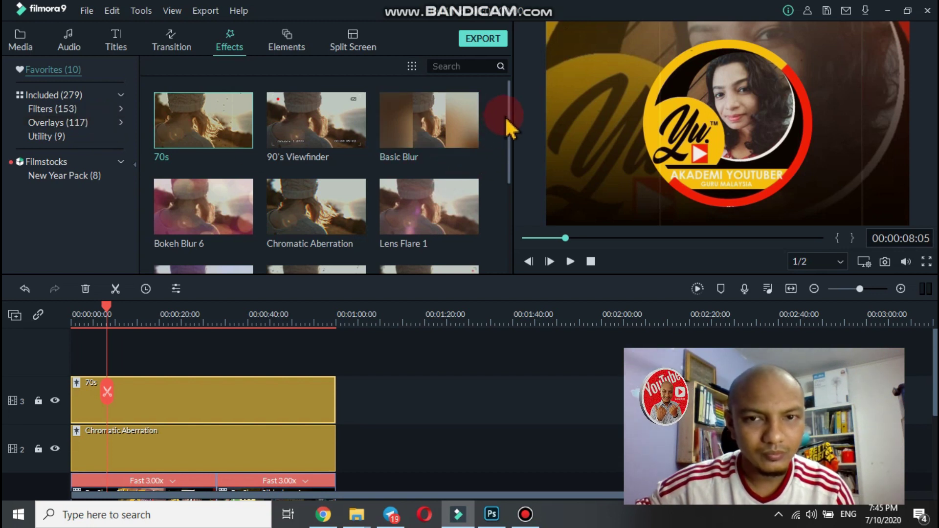
Add the Very Dirty Film favorite effect above 70s, stretch it to the end of both clips, and play it back.
{"action": "left_click_drag", "start_coordinate": [511, 108], "coordinate": [168, 267]}
{"action": "left_click_drag", "start_coordinate": [238, 252], "coordinate": [73, 354]}
{"action": "left_click", "coordinate": [77, 319]}
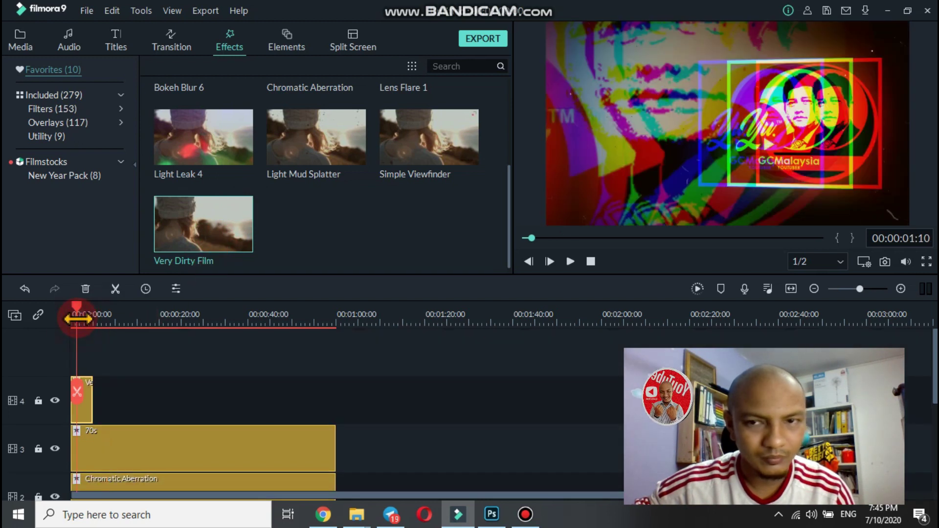
{"action": "left_click_drag", "start_coordinate": [92, 394], "coordinate": [337, 384]}
{"action": "left_click", "coordinate": [571, 261]}
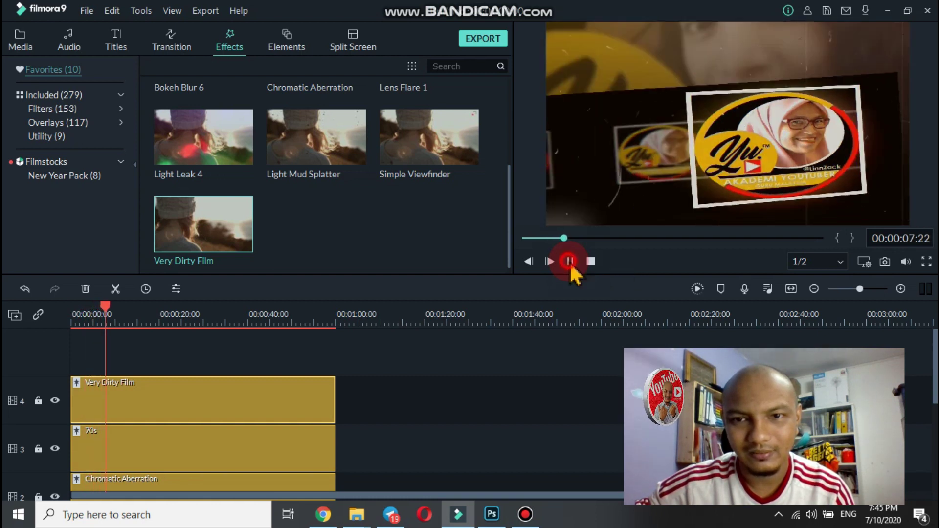
{"action": "left_click", "coordinate": [570, 262]}
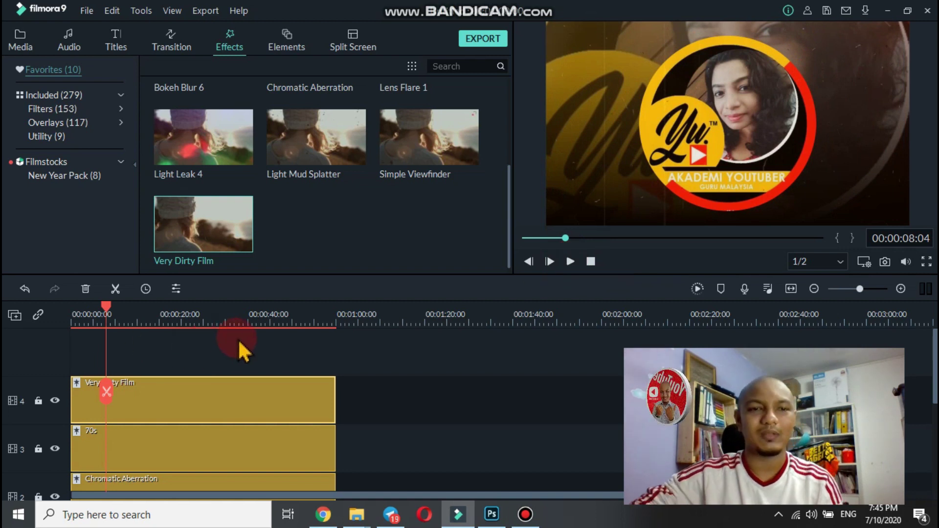
Return the playhead to the start and add Epic (Short) from My Music to the audio track below the clips.
{"action": "scroll", "coordinate": [321, 414], "scroll_direction": "down", "scroll_amount": 4}
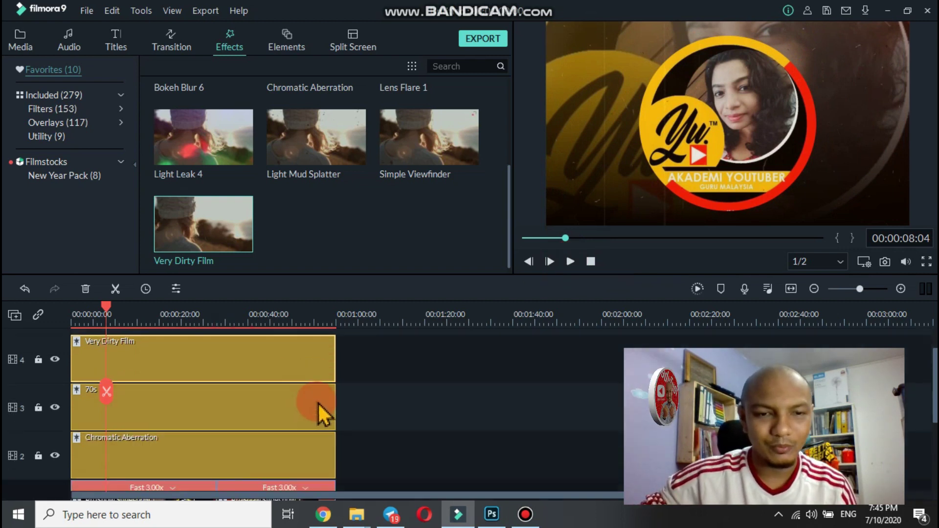
{"action": "scroll", "coordinate": [319, 402], "scroll_direction": "down", "scroll_amount": 1}
{"action": "left_click", "coordinate": [110, 312]}
{"action": "left_click_drag", "start_coordinate": [108, 312], "coordinate": [74, 316]}
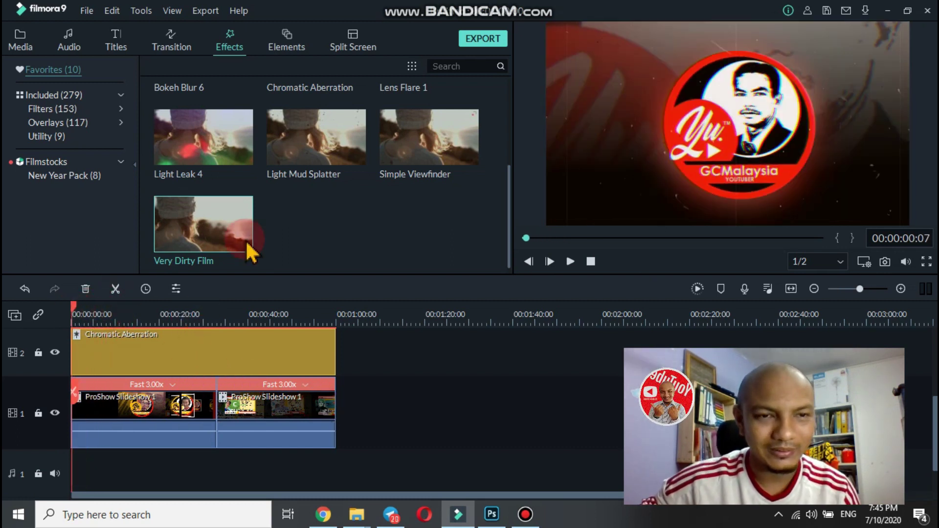
{"action": "left_click", "coordinate": [70, 49]}
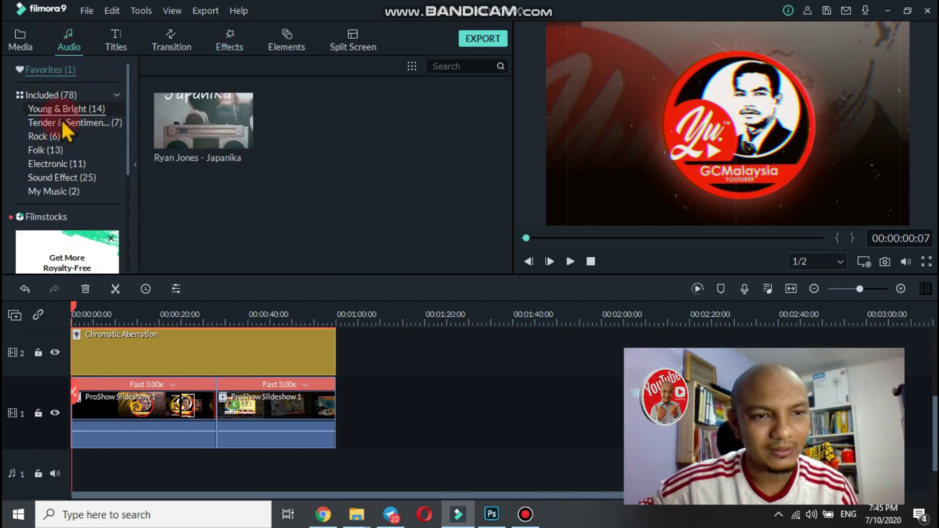
{"action": "left_click", "coordinate": [223, 153]}
{"action": "left_click", "coordinate": [85, 191]}
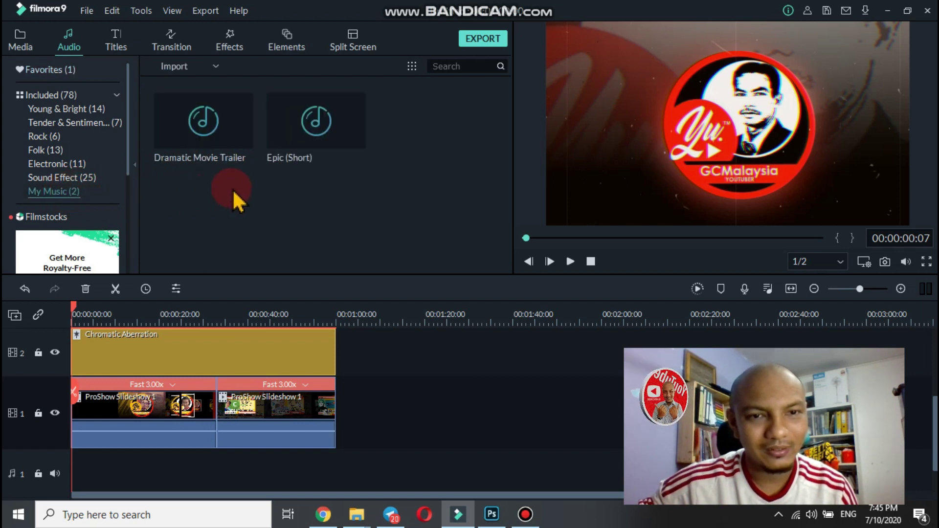
{"action": "left_click", "coordinate": [272, 151]}
{"action": "left_click_drag", "start_coordinate": [285, 143], "coordinate": [78, 440]}
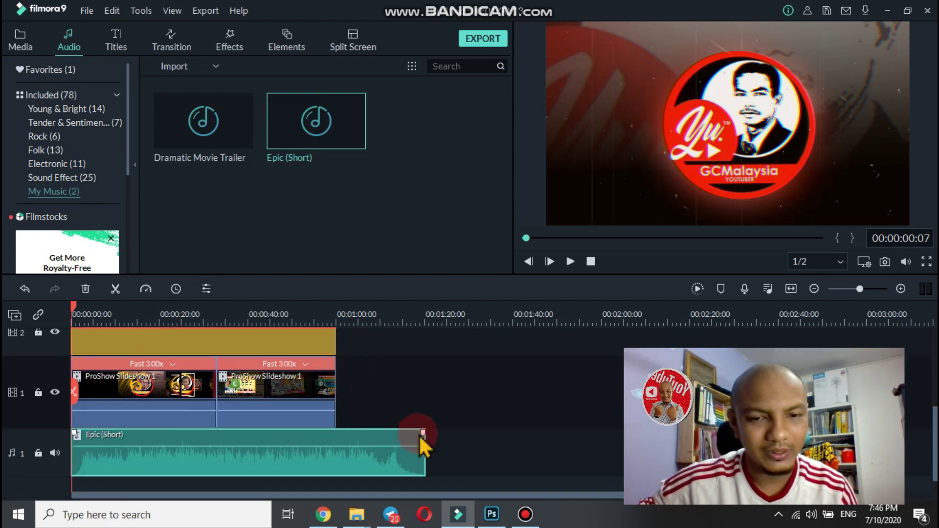
Trim the end of the Epic (Short) music to match the end of the second video clip and play it.
{"action": "left_click_drag", "start_coordinate": [425, 440], "coordinate": [393, 440]}
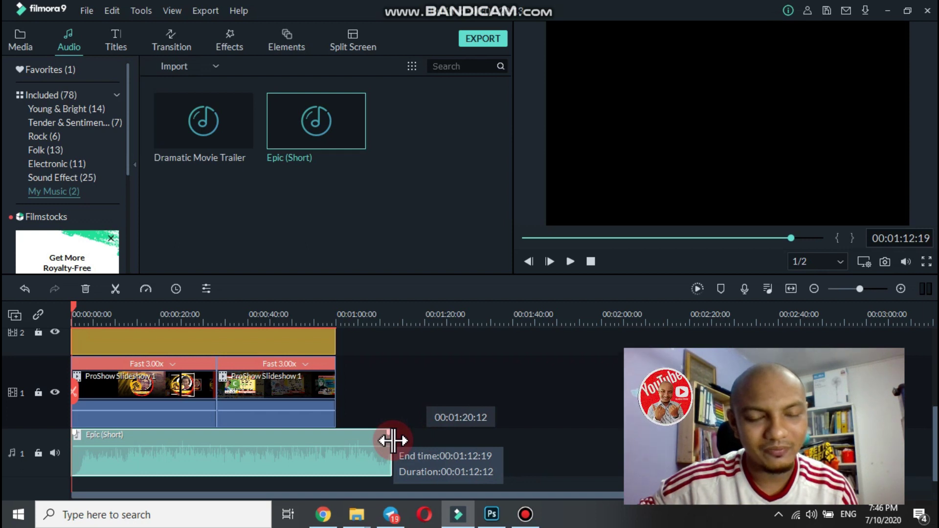
{"action": "left_click_drag", "start_coordinate": [393, 440], "coordinate": [335, 440]}
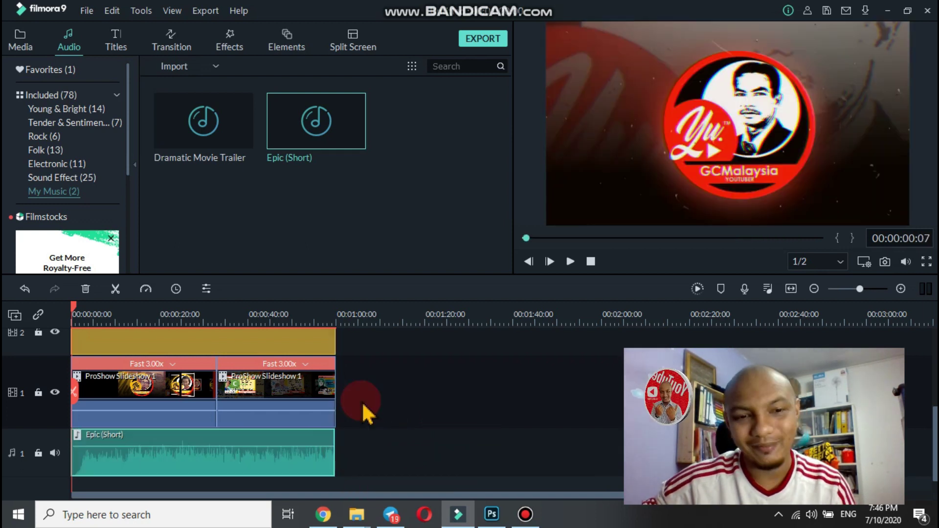
{"action": "left_click", "coordinate": [572, 262]}
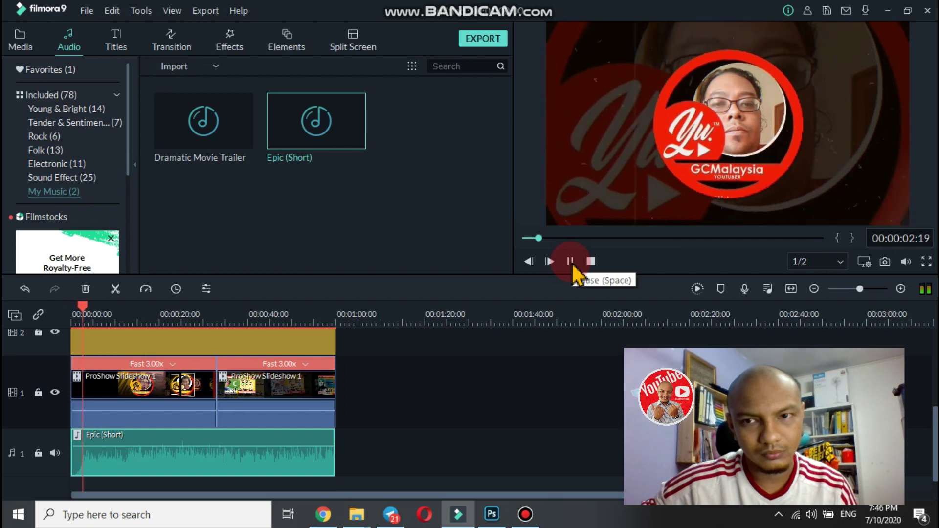
{"action": "left_click", "coordinate": [573, 264]}
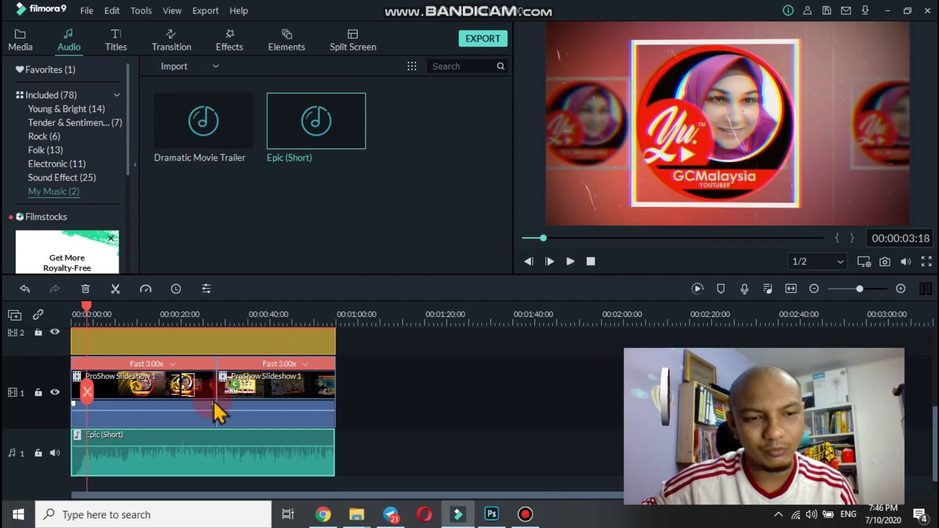
Trim the quiet opening off the Epic (Short) music and align the clip with the start of the timeline.
{"action": "scroll", "coordinate": [392, 374], "scroll_direction": "up", "scroll_amount": 1}
{"action": "left_click", "coordinate": [391, 374]}
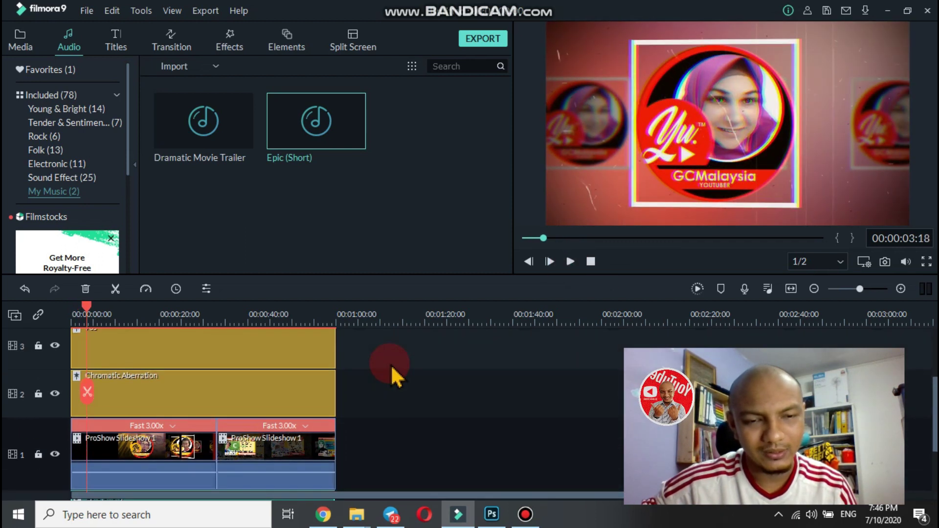
{"action": "scroll", "coordinate": [391, 375], "scroll_direction": "down", "scroll_amount": 1}
{"action": "left_click", "coordinate": [104, 418]}
{"action": "left_click", "coordinate": [73, 452]}
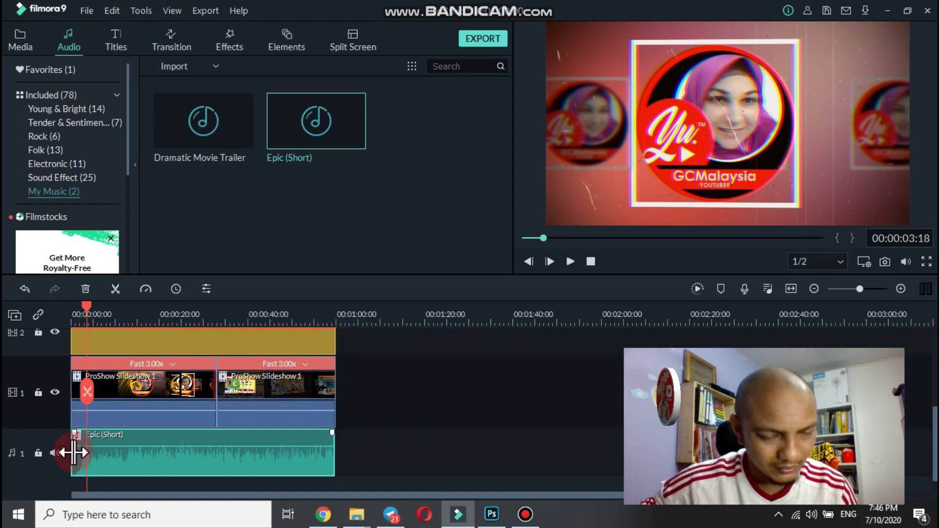
{"action": "left_click", "coordinate": [83, 312]}
{"action": "left_click_drag", "start_coordinate": [82, 312], "coordinate": [76, 314]}
{"action": "left_click", "coordinate": [72, 459]}
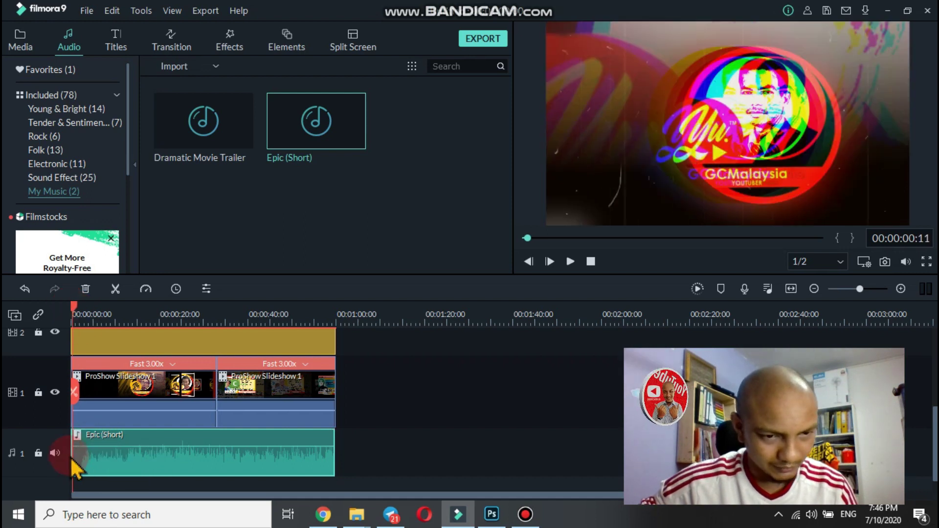
{"action": "mouse_move", "coordinate": [72, 456]}
{"action": "left_mouse_down"}
{"action": "mouse_move", "coordinate": [81, 456]}
{"action": "mouse_move", "coordinate": [68, 447]}
{"action": "mouse_move", "coordinate": [76, 452]}
{"action": "left_mouse_up"}
{"action": "left_click_drag", "start_coordinate": [259, 319], "coordinate": [521, 359]}
{"action": "left_click", "coordinate": [145, 289]}
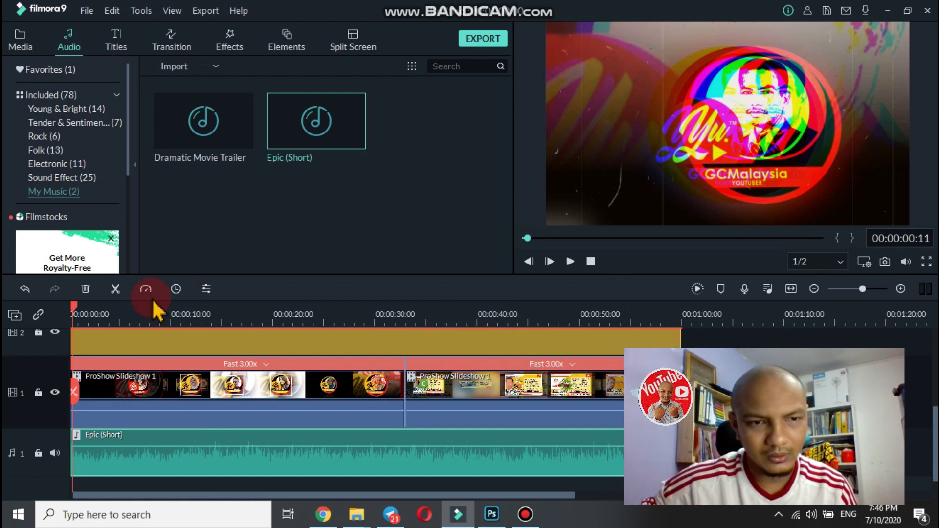
{"action": "left_click_drag", "start_coordinate": [75, 318], "coordinate": [69, 318]}
{"action": "mouse_move", "coordinate": [91, 437]}
{"action": "left_mouse_down"}
{"action": "mouse_move", "coordinate": [99, 443]}
{"action": "mouse_move", "coordinate": [84, 451]}
{"action": "left_mouse_up"}
Play the montage from the start to check the music against the layered effects.
{"action": "left_click", "coordinate": [529, 263]}
{"action": "left_click", "coordinate": [571, 262]}
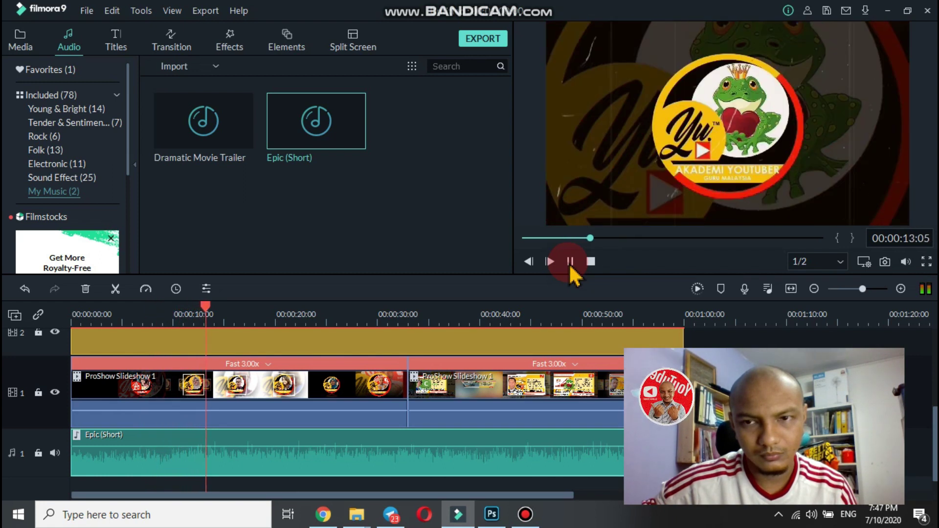
{"action": "left_click", "coordinate": [570, 264]}
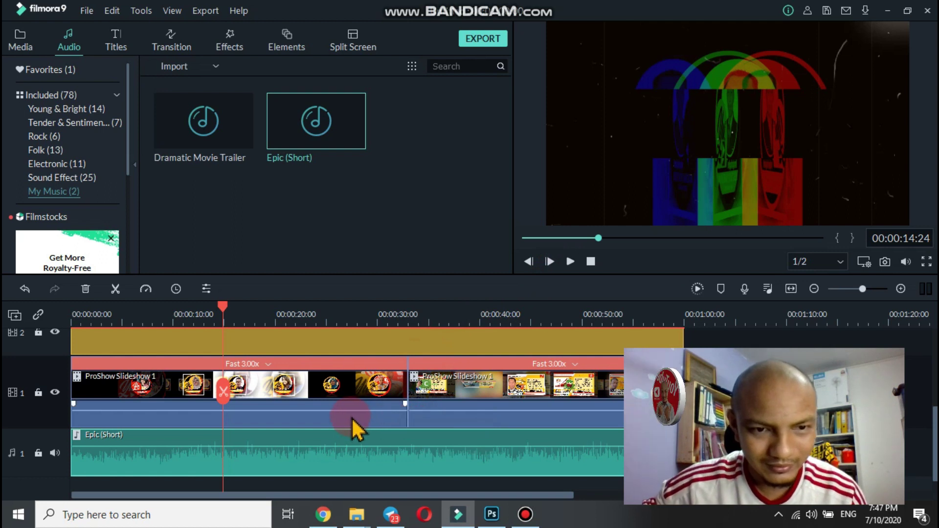
Browse the overlay effects category by category, from Frame through Lifestyle, for other overlays suited to the montage.
{"action": "scroll", "coordinate": [358, 431], "scroll_direction": "up", "scroll_amount": 1}
{"action": "scroll", "coordinate": [357, 431], "scroll_direction": "up", "scroll_amount": 5}
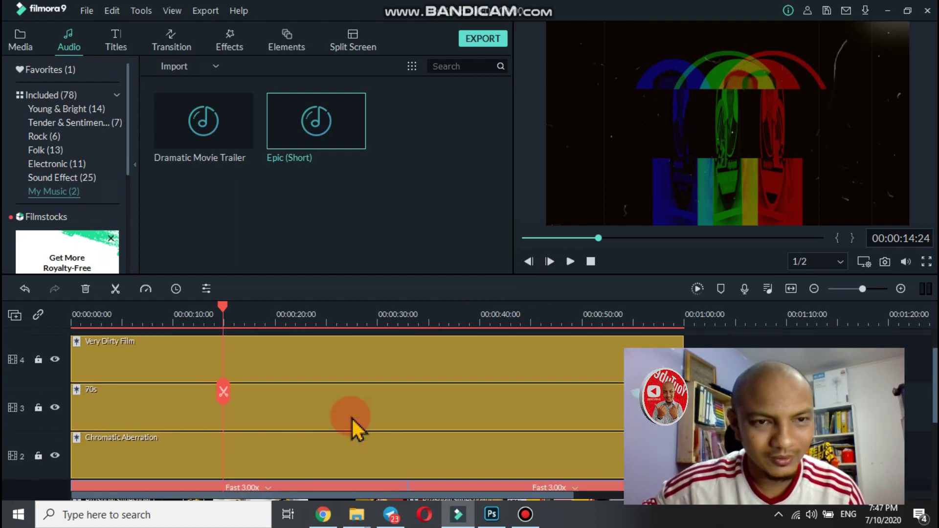
{"action": "scroll", "coordinate": [351, 417], "scroll_direction": "up", "scroll_amount": 1}
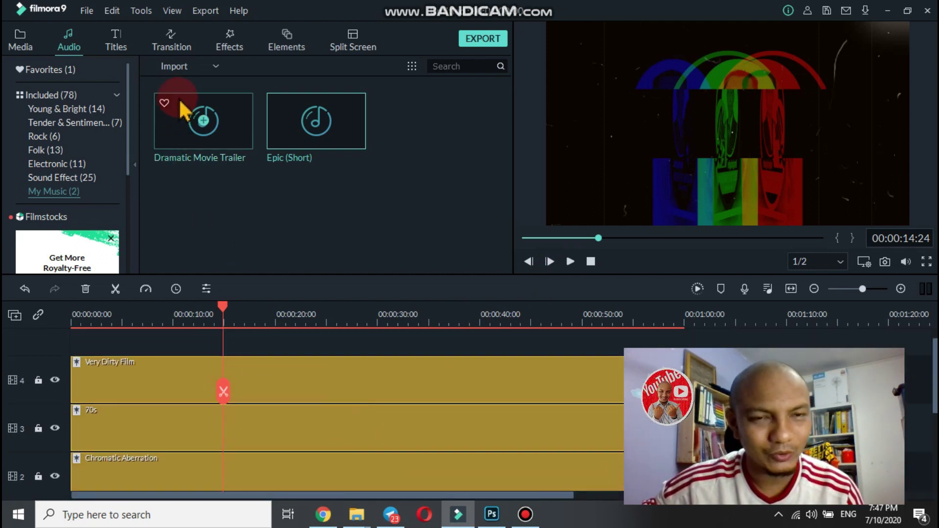
{"action": "left_click", "coordinate": [227, 48]}
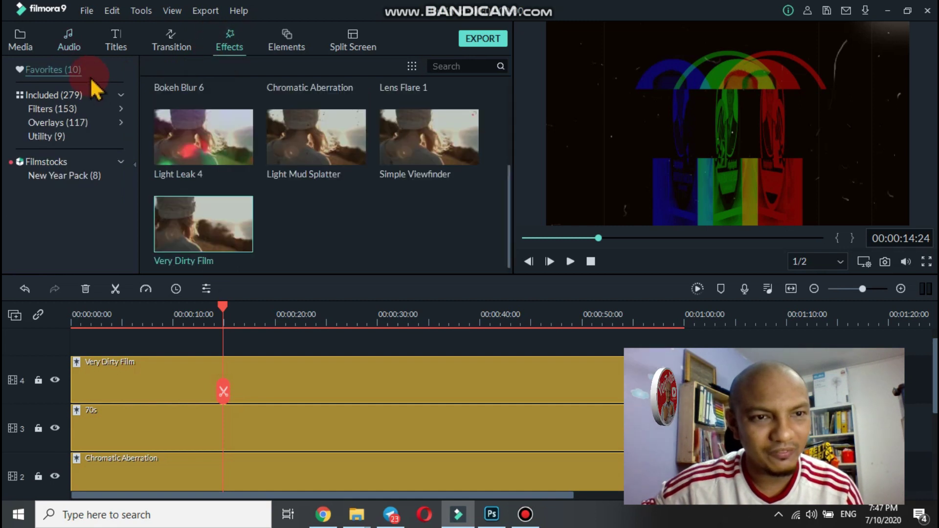
{"action": "left_click", "coordinate": [121, 122]}
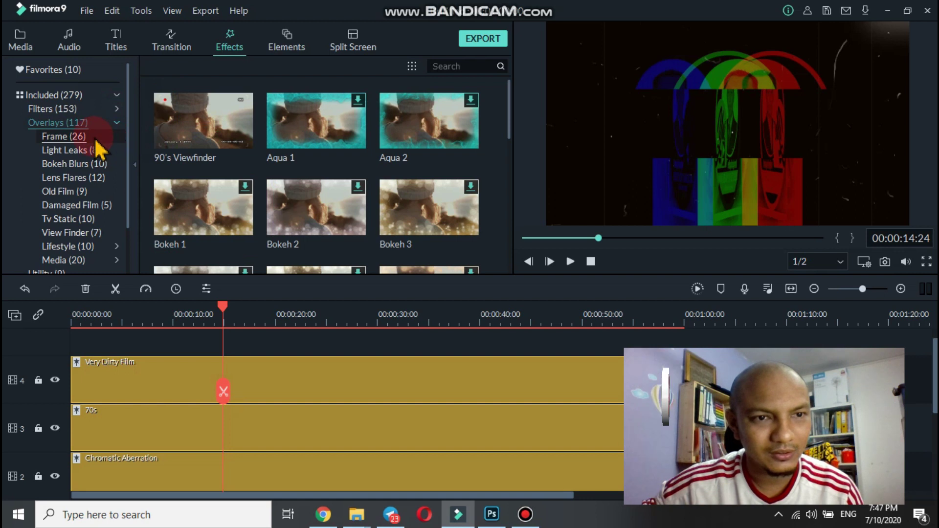
{"action": "left_click", "coordinate": [89, 138]}
{"action": "left_click", "coordinate": [84, 151]}
{"action": "left_click", "coordinate": [84, 165]}
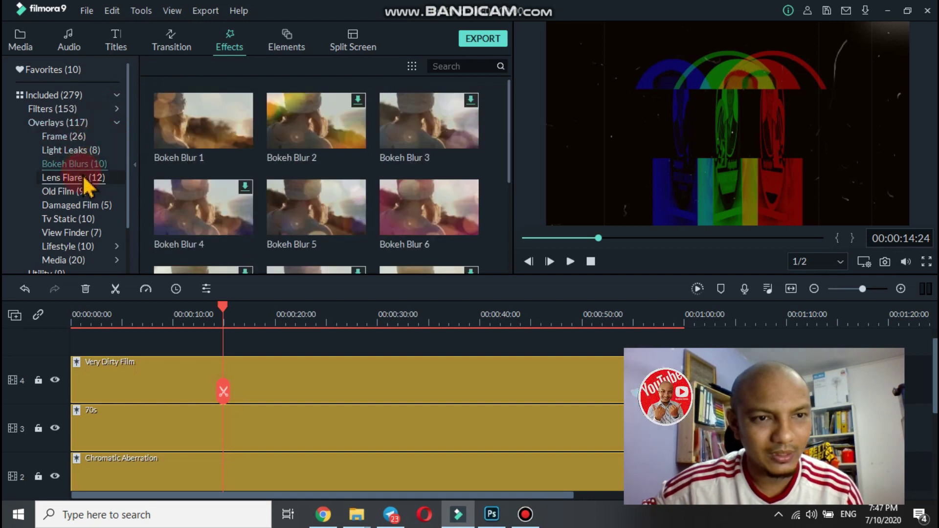
{"action": "left_click", "coordinate": [84, 179]}
{"action": "left_click", "coordinate": [81, 191]}
{"action": "left_click", "coordinate": [82, 208]}
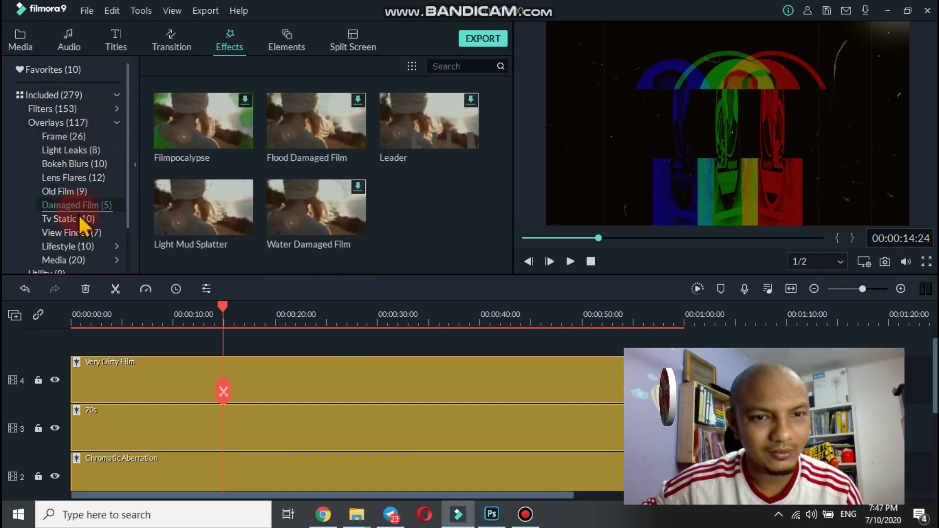
{"action": "left_click", "coordinate": [81, 220]}
{"action": "left_click", "coordinate": [78, 234]}
{"action": "left_click", "coordinate": [81, 245]}
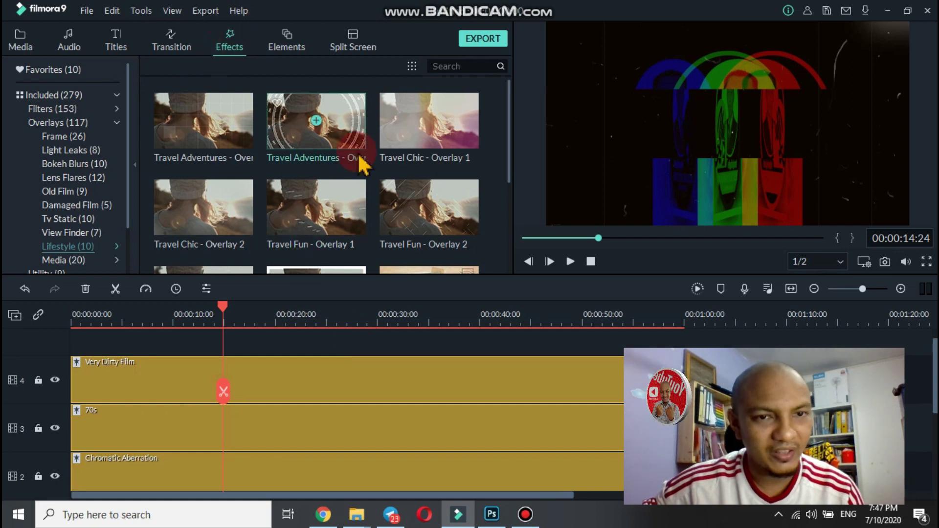
{"action": "mouse_move", "coordinate": [345, 221]}
{"action": "scroll", "coordinate": [345, 220], "scroll_direction": "down", "scroll_amount": 3}
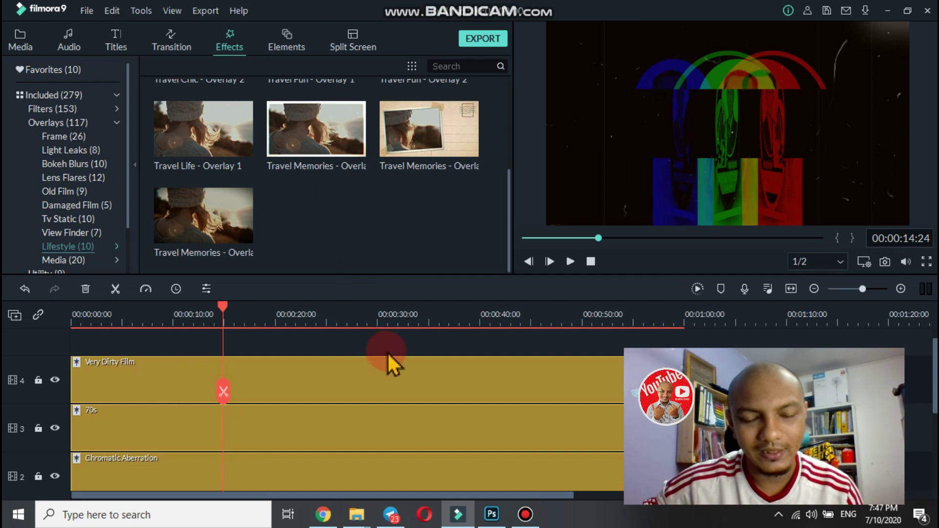
{"action": "scroll", "coordinate": [391, 362], "scroll_direction": "down", "scroll_amount": 1}
{"action": "scroll", "coordinate": [388, 354], "scroll_direction": "down", "scroll_amount": 1}
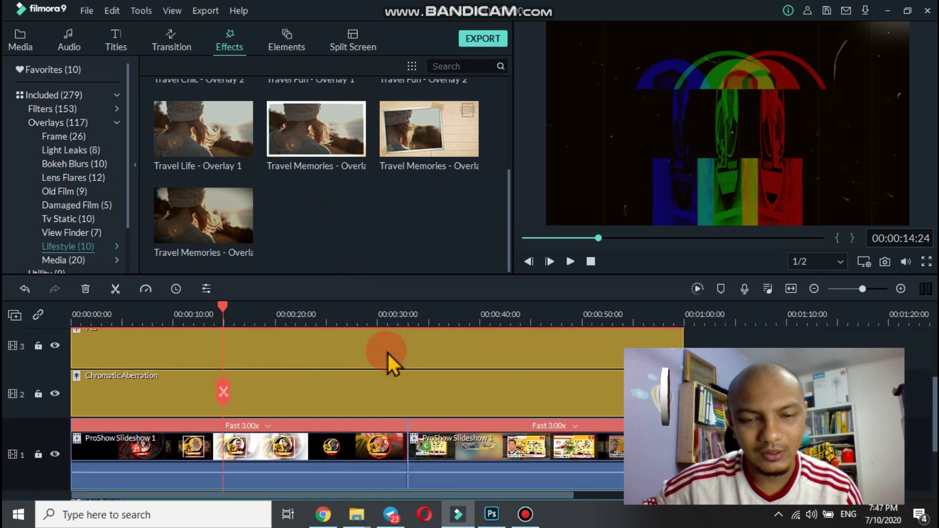
{"action": "scroll", "coordinate": [391, 362], "scroll_direction": "down", "scroll_amount": 1}
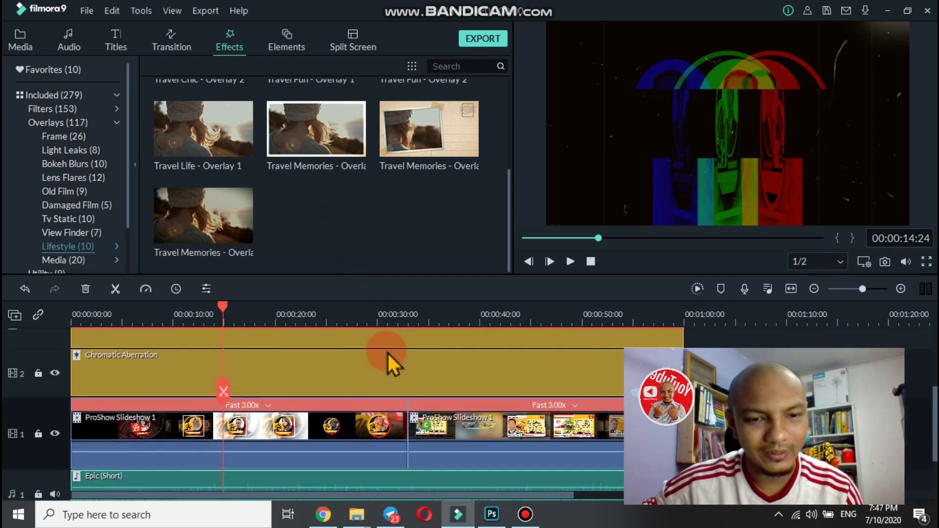
{"action": "scroll", "coordinate": [394, 365], "scroll_direction": "down", "scroll_amount": 1}
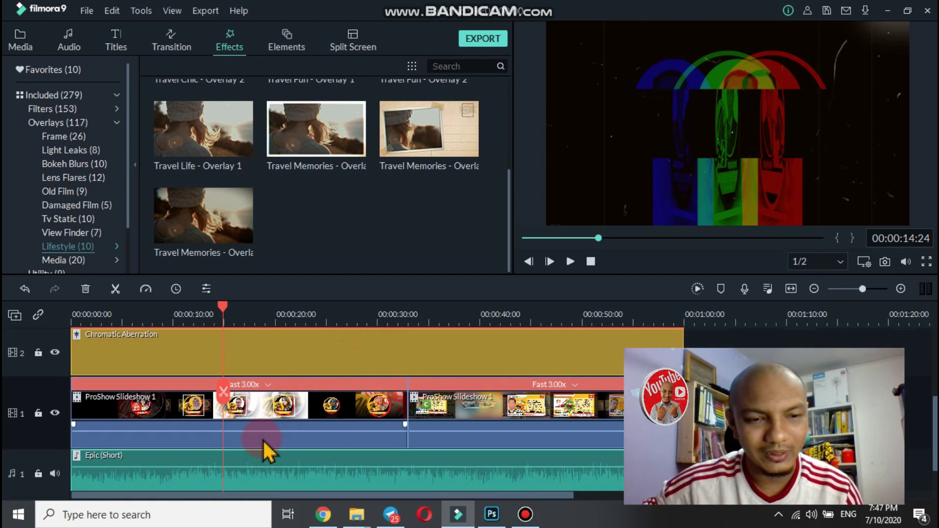
{"action": "right_click", "coordinate": [268, 414]}
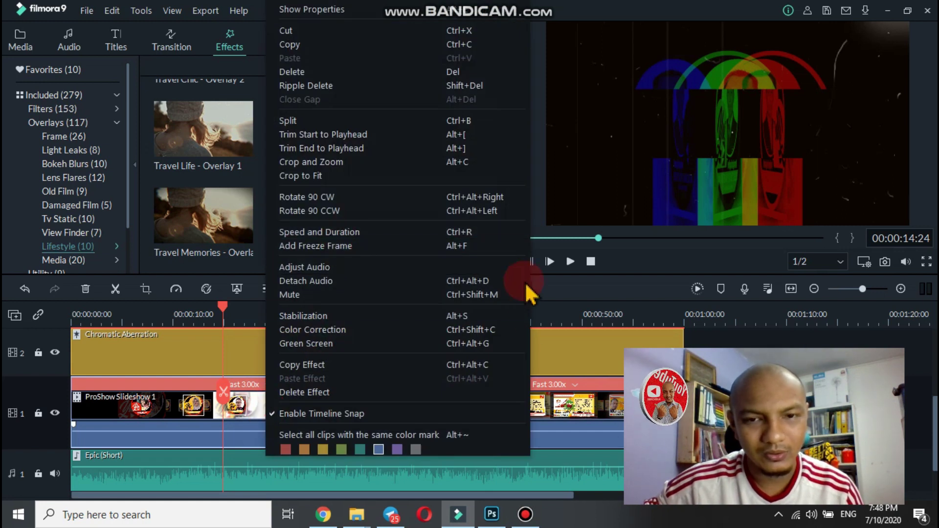
{"action": "left_click", "coordinate": [563, 415]}
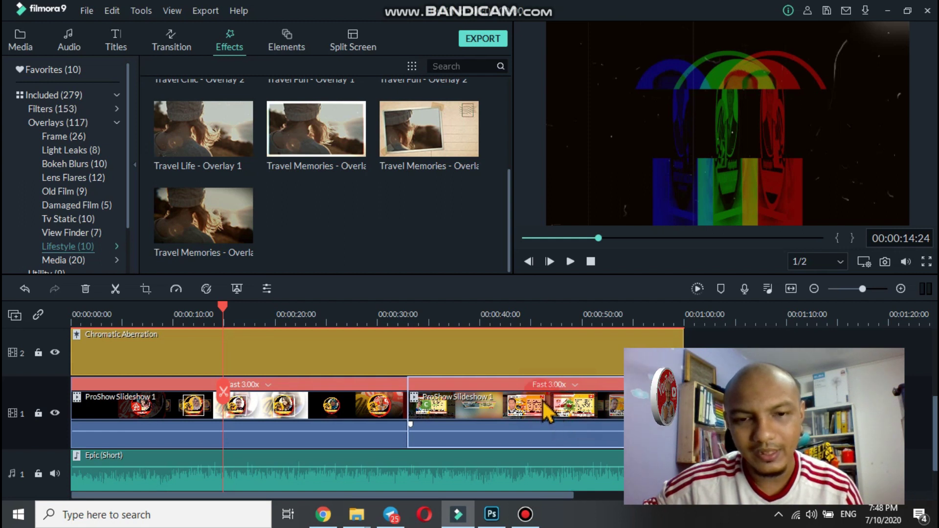
{"action": "left_click", "coordinate": [514, 368]}
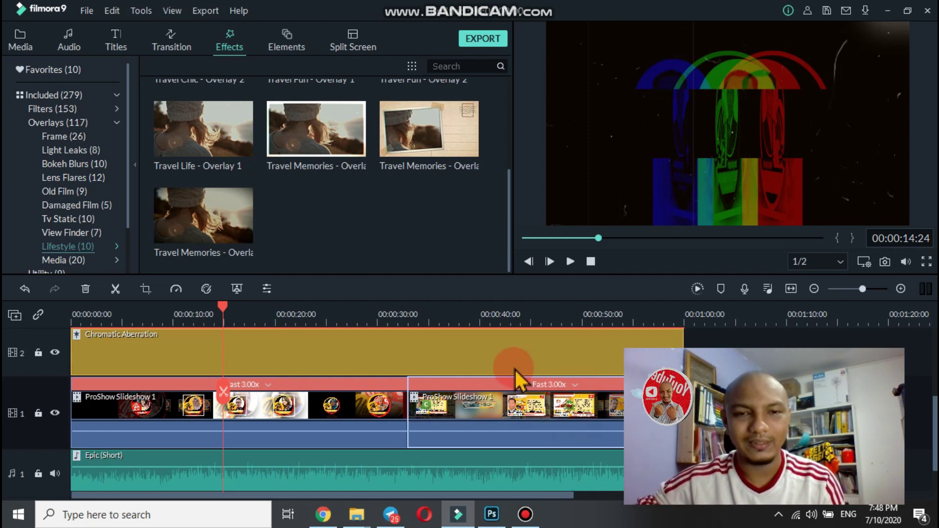